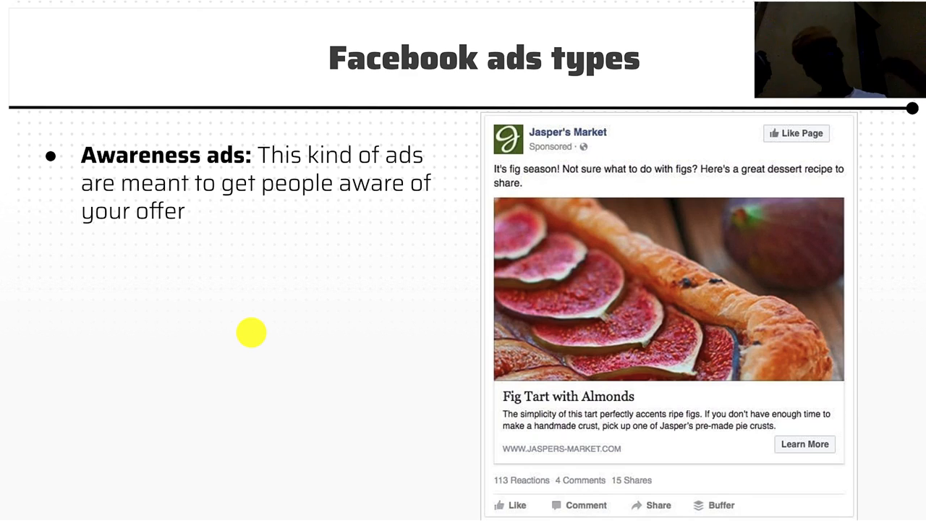
{"action": "key", "text": "Right"}
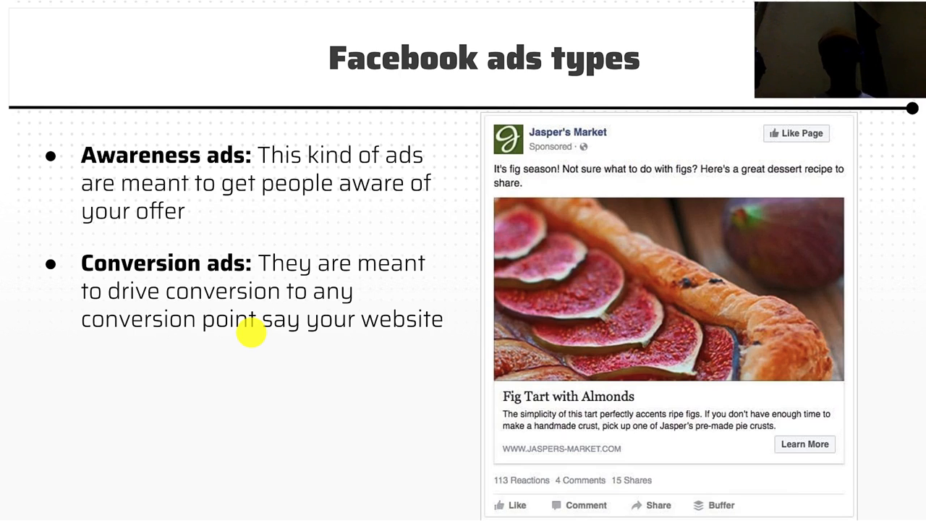
{"action": "key", "text": "Right"}
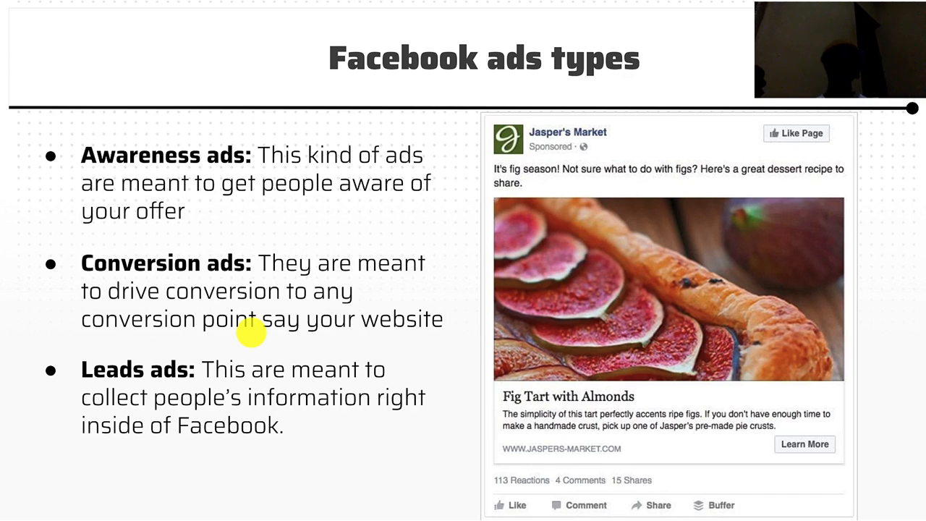
{"action": "key", "text": "Right"}
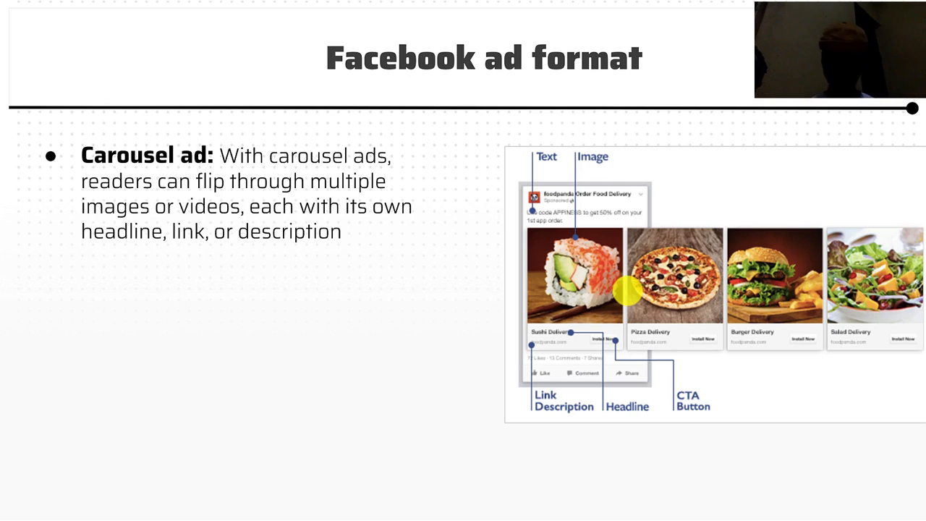
{"action": "key", "text": "Right"}
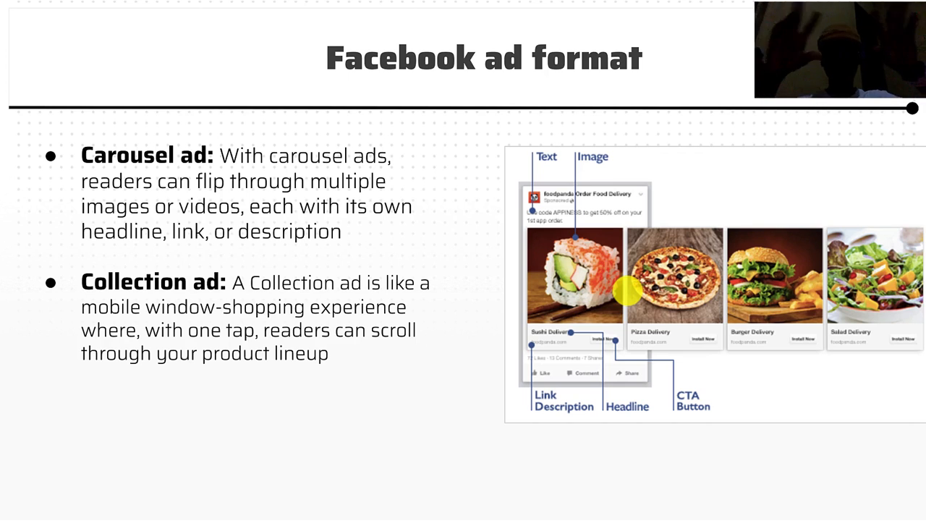
{"action": "left_click", "coordinate": [568, 311]}
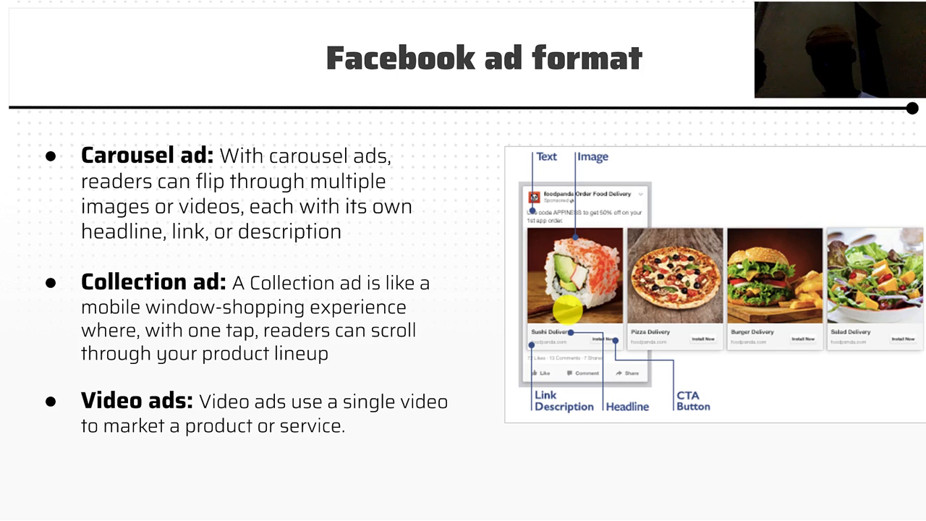
{"action": "key", "text": "Right"}
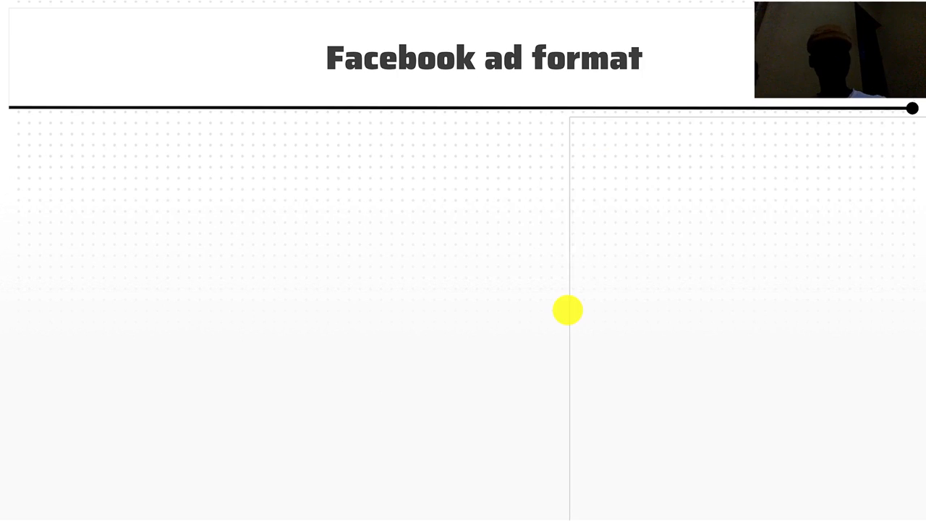
{"action": "key", "text": "Right"}
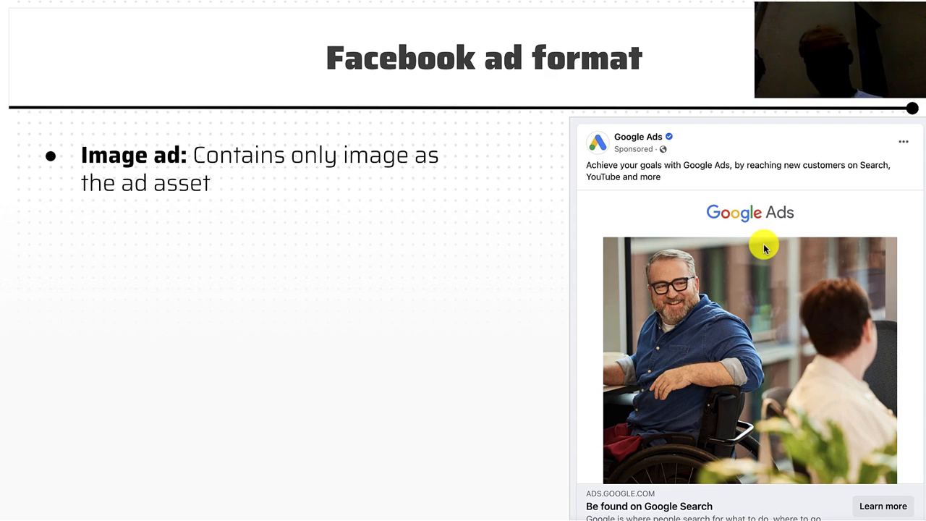
{"action": "key", "text": "Right"}
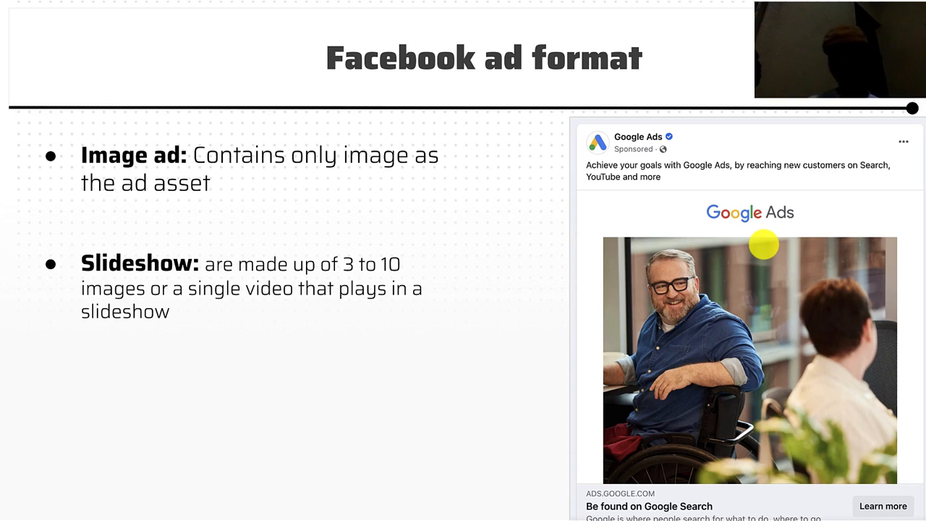
{"action": "key", "text": "Right"}
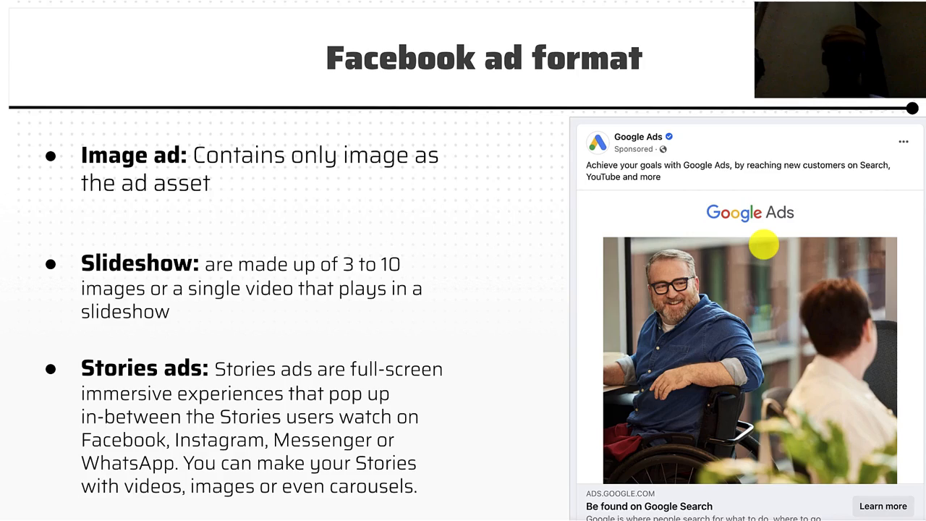
{"action": "key", "text": "Right"}
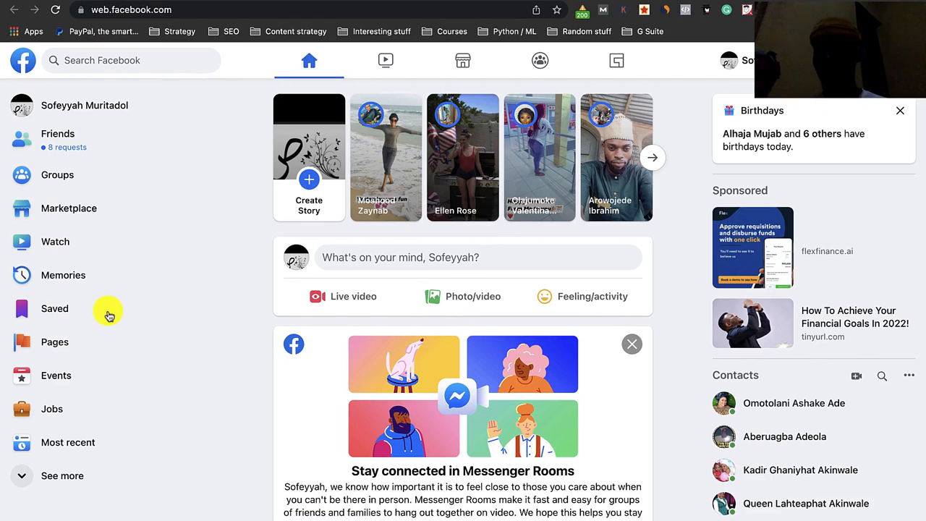
- On Facebook, start creating a new Page from the Pages section and name it LogFan
{"action": "scroll", "coordinate": [108, 316], "scroll_direction": "down", "scroll_amount": 1}
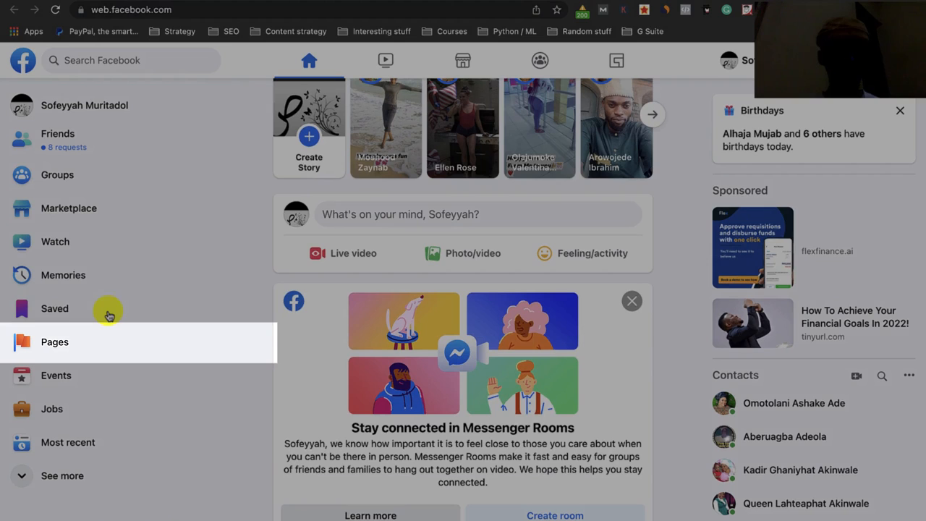
{"action": "left_click", "coordinate": [54, 347]}
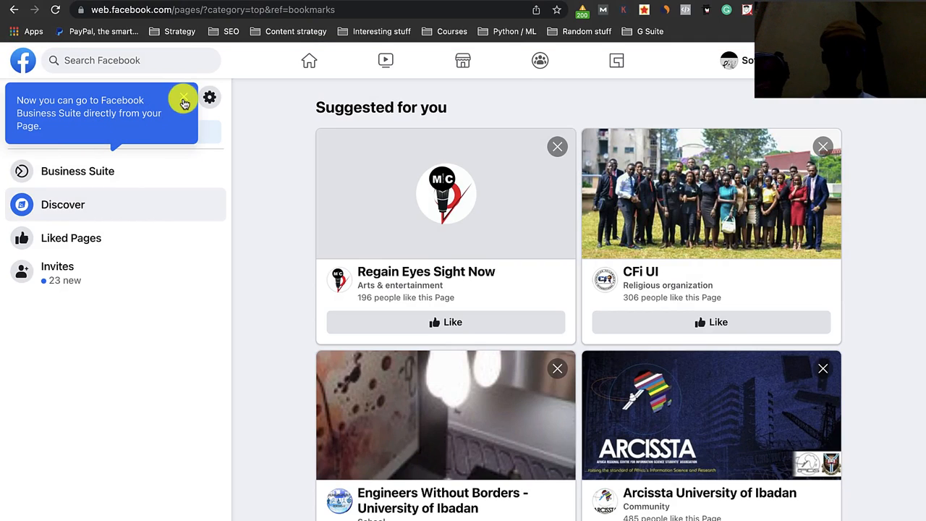
{"action": "left_click", "coordinate": [185, 102]}
{"action": "left_click", "coordinate": [112, 138]}
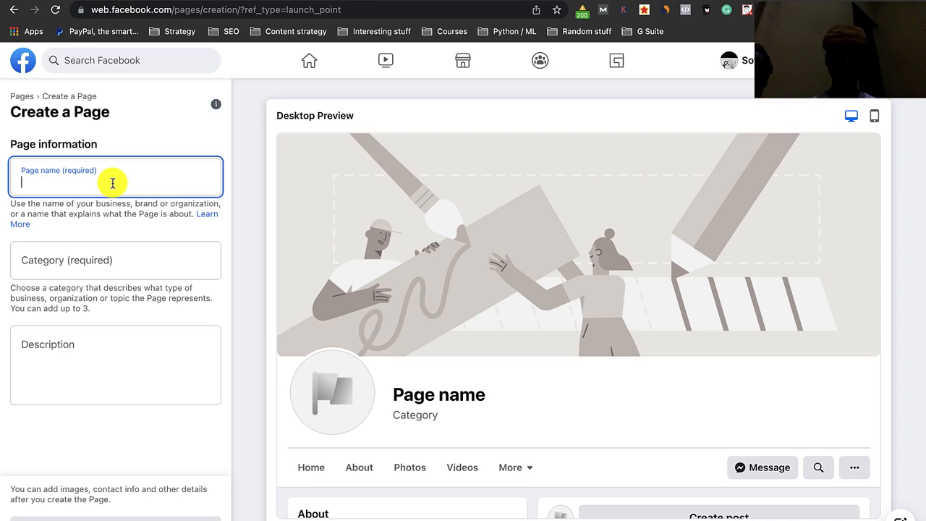
{"action": "type", "text": "LogFan"}
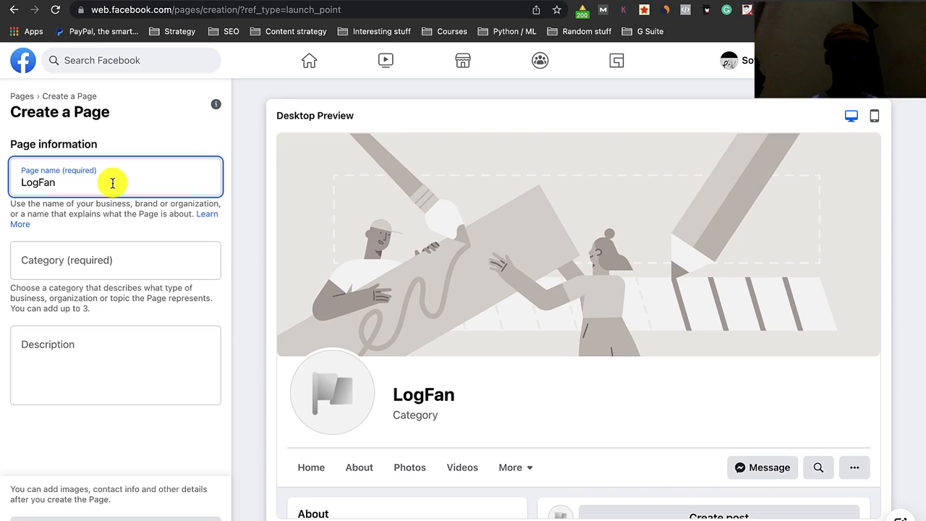
- Try finding a Page category by searching for "ec", and clear the entry
{"action": "left_click", "coordinate": [69, 261]}
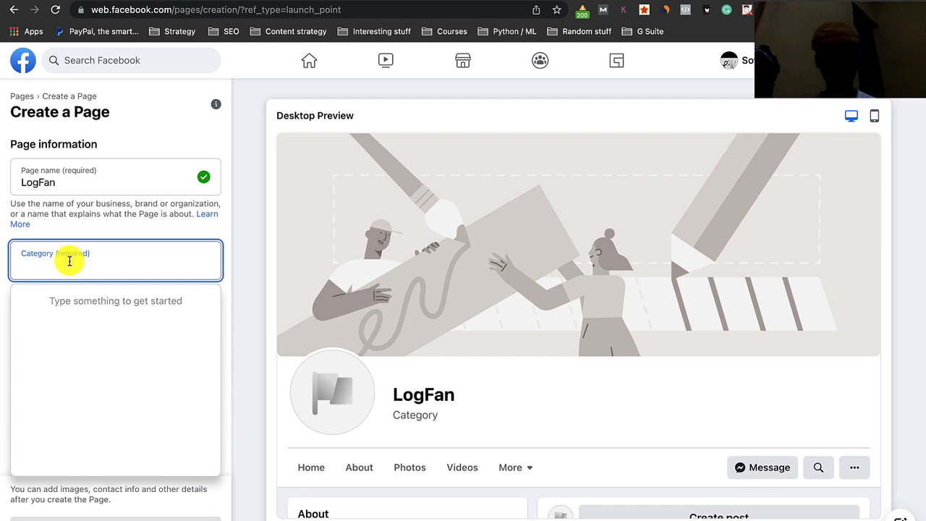
{"action": "type", "text": "e"}
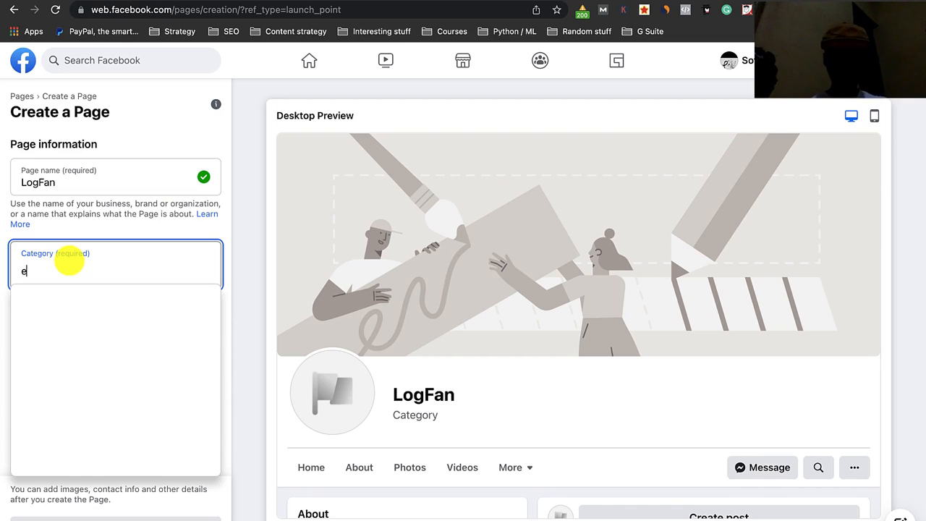
{"action": "type", "text": "c"}
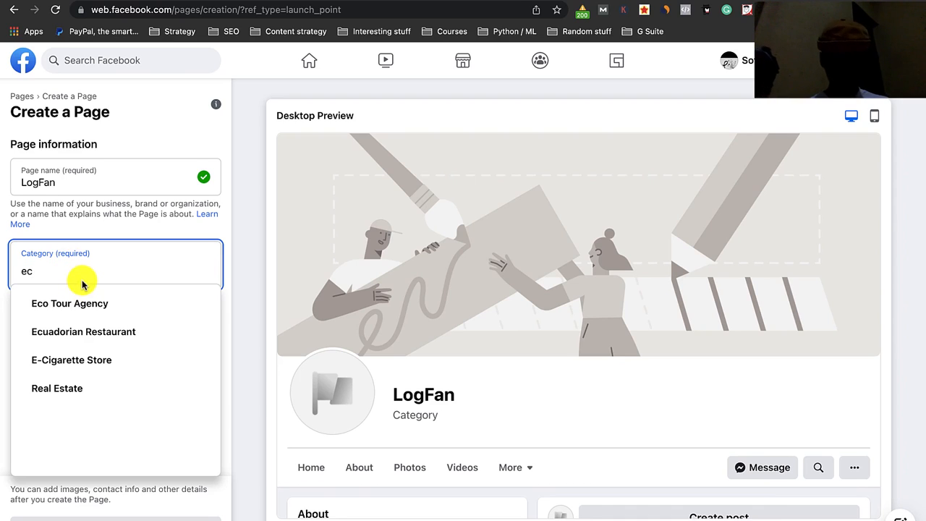
{"action": "key", "text": "BackSpace"}
{"action": "key", "text": "BackSpace"}
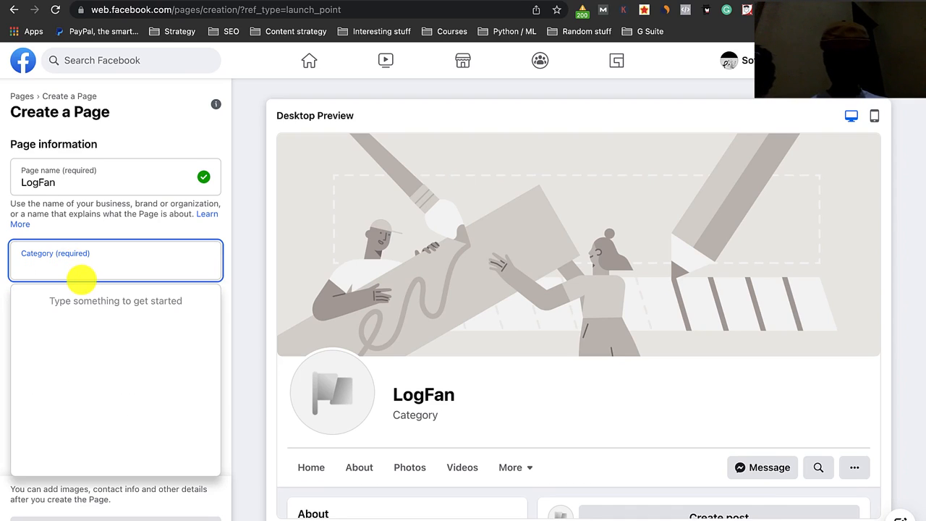
- Try finding a Page category by searching for "retail", look through the suggestions, and clear the entry
{"action": "type", "text": "reta"}
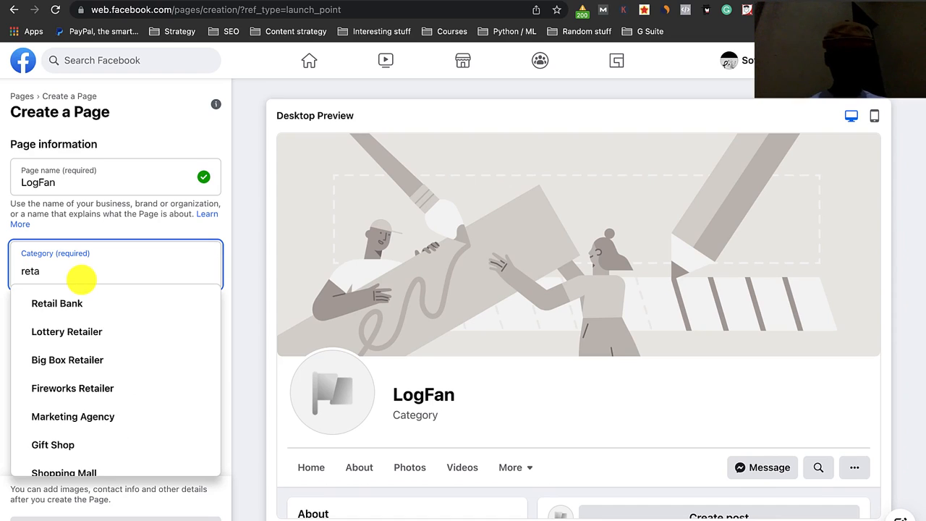
{"action": "type", "text": "il"}
{"action": "scroll", "coordinate": [89, 376], "scroll_direction": "down", "scroll_amount": 1}
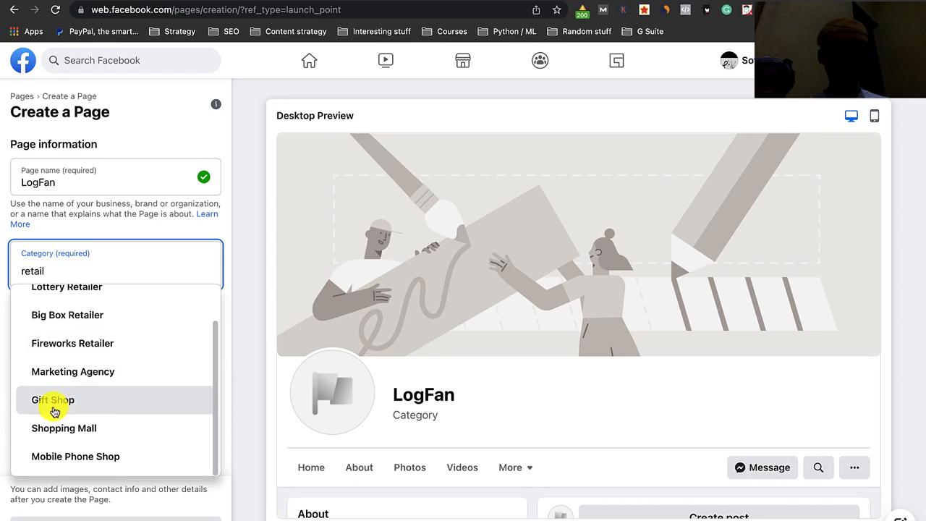
{"action": "scroll", "coordinate": [95, 416], "scroll_direction": "up", "scroll_amount": 1}
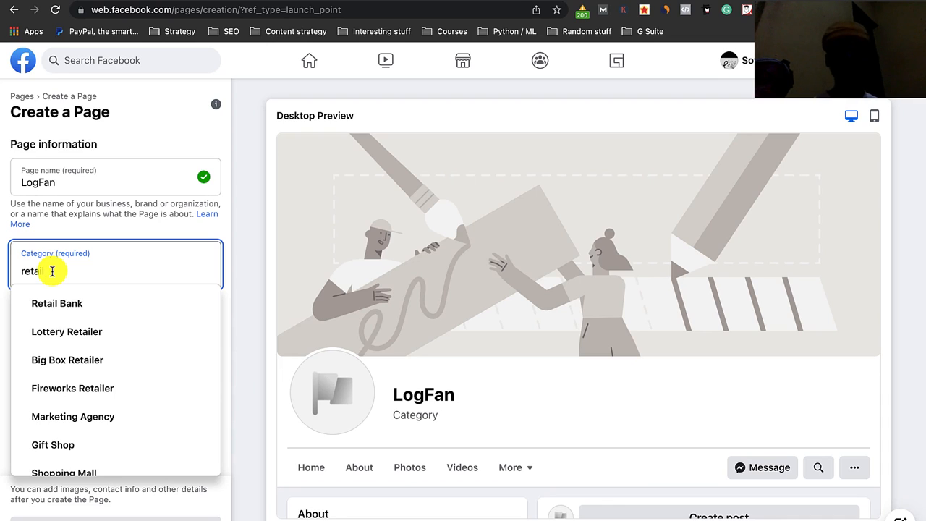
{"action": "key", "text": "BackSpace"}
{"action": "key", "text": "BackSpace"}
{"action": "key", "text": "BackSpace"}
{"action": "key", "text": "BackSpace"}
{"action": "key", "text": "BackSpace"}
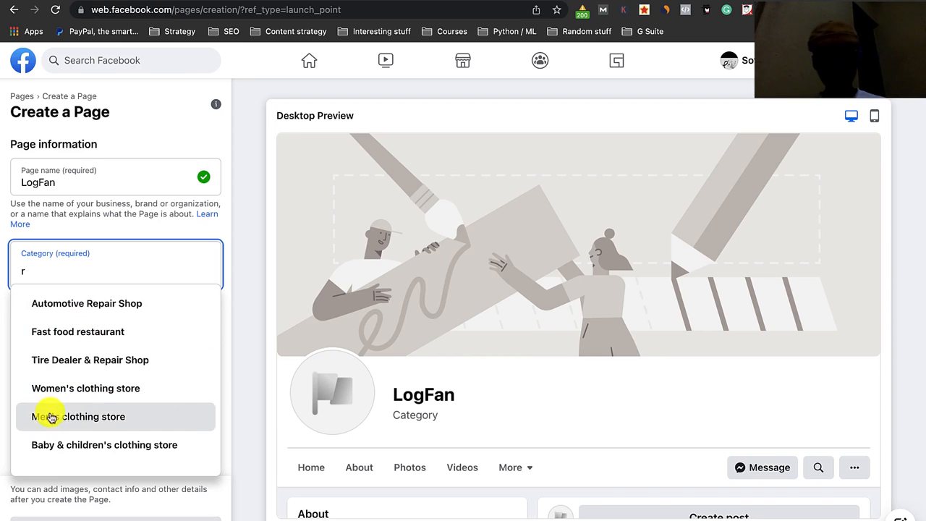
{"action": "scroll", "coordinate": [112, 414], "scroll_direction": "down", "scroll_amount": 1}
{"action": "scroll", "coordinate": [112, 414], "scroll_direction": "up", "scroll_amount": 1}
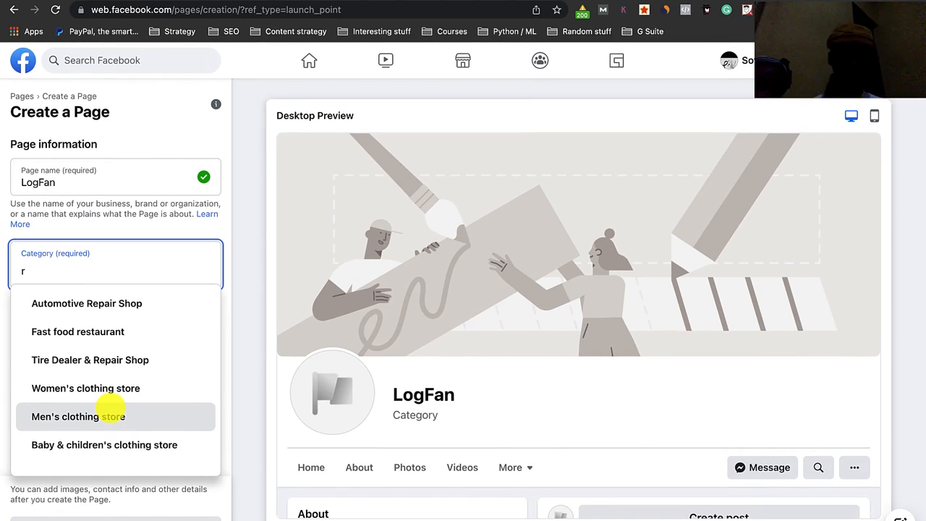
{"action": "key", "text": "BackSpace"}
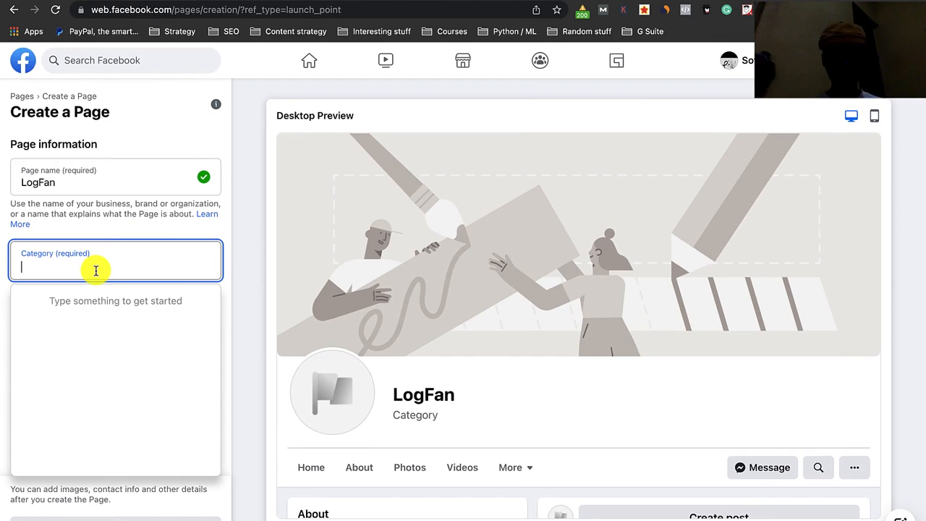
- Search the Page categories for "Clo" and choose Clothing (Brand)
{"action": "type", "text": "Clothing (Brand"}
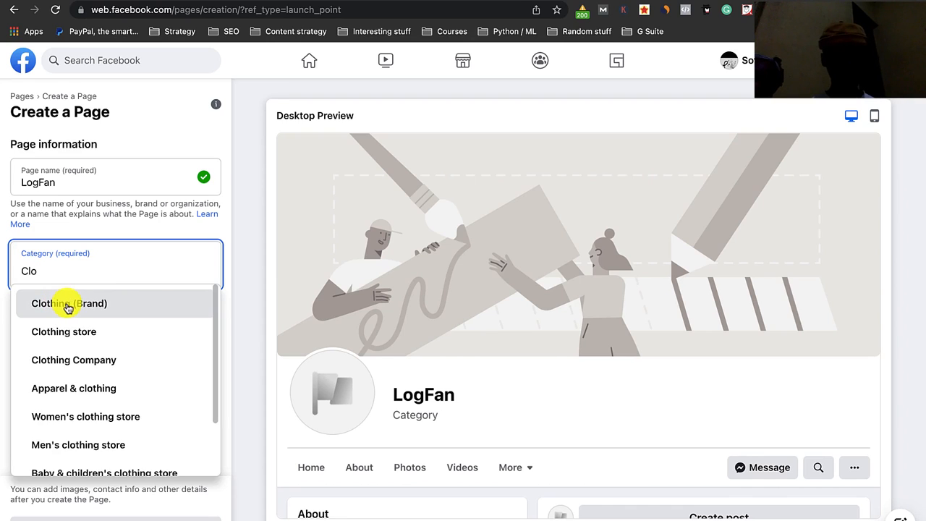
{"action": "left_click", "coordinate": [60, 307]}
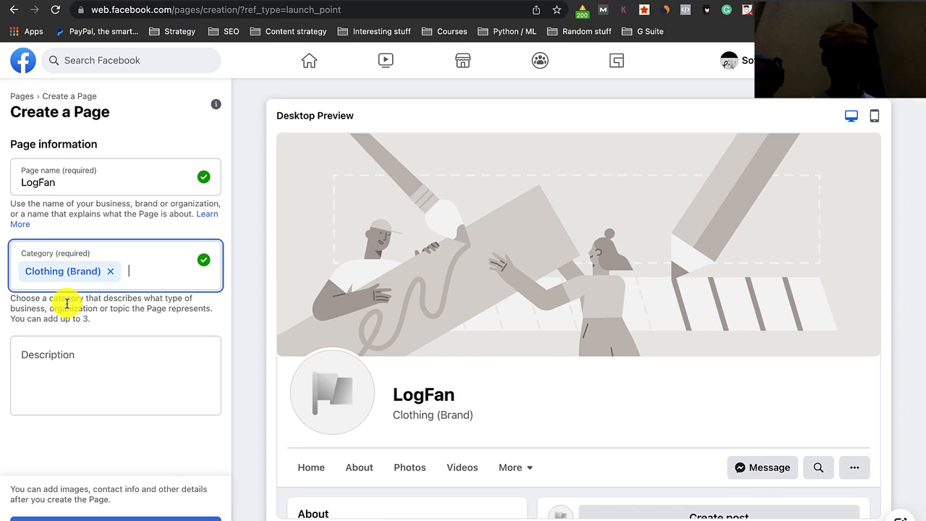
- Enter the Page description "LogFan is your one stop shop for clothing" and create the Page
{"action": "left_click", "coordinate": [48, 366]}
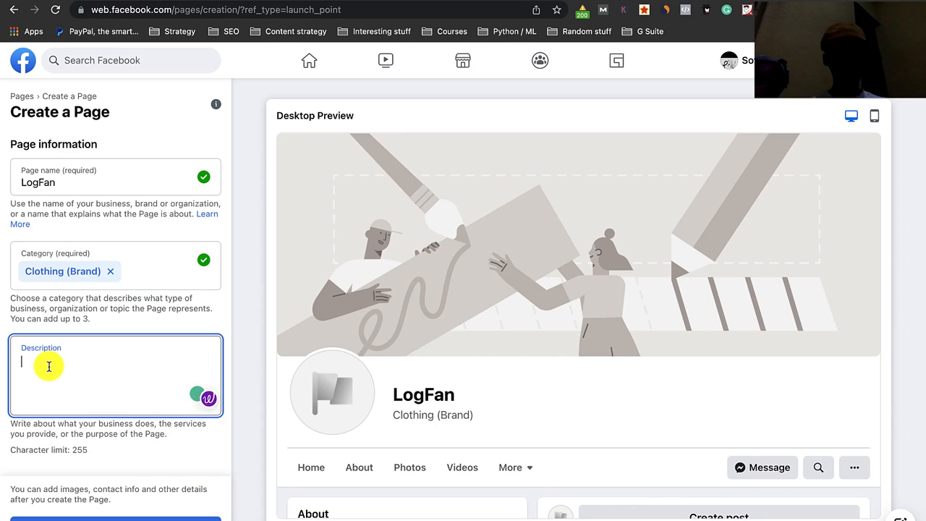
{"action": "type", "text": "LogFan"}
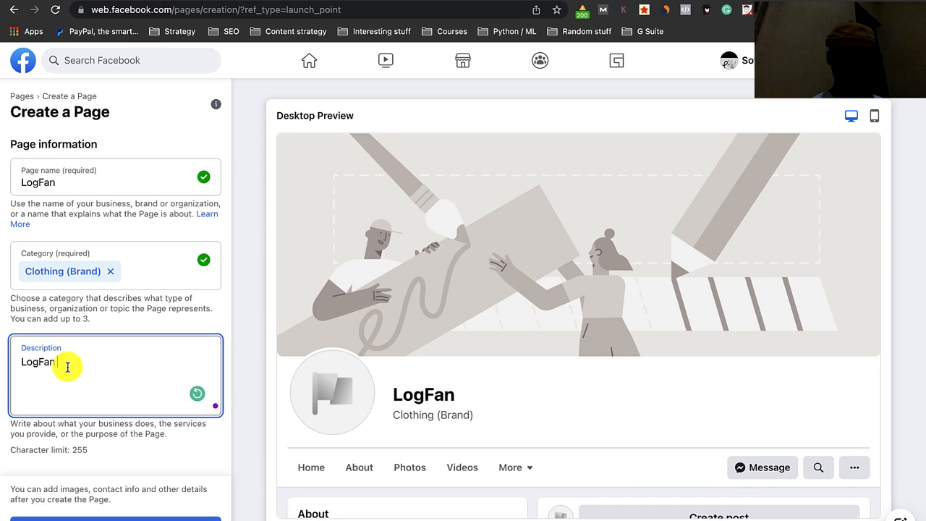
{"action": "type", "text": "is your one stop shop for "}
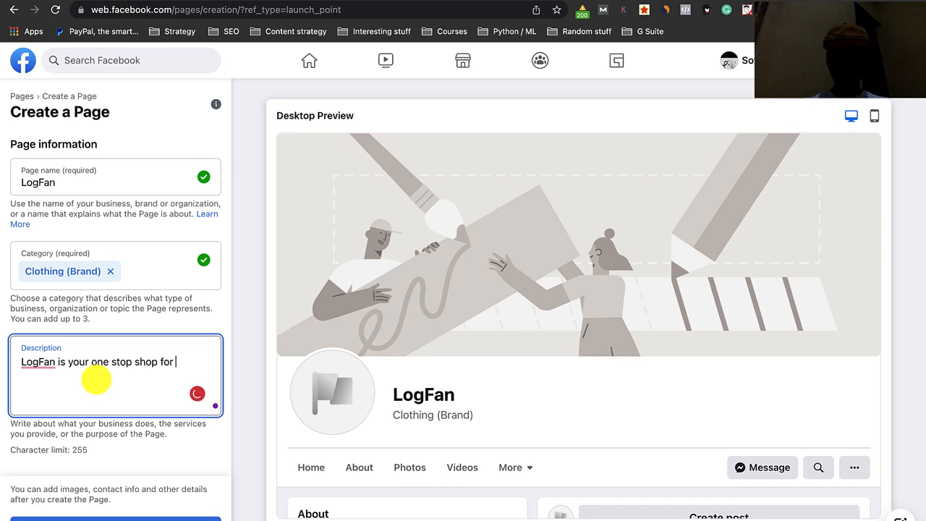
{"action": "type", "text": "clothing"}
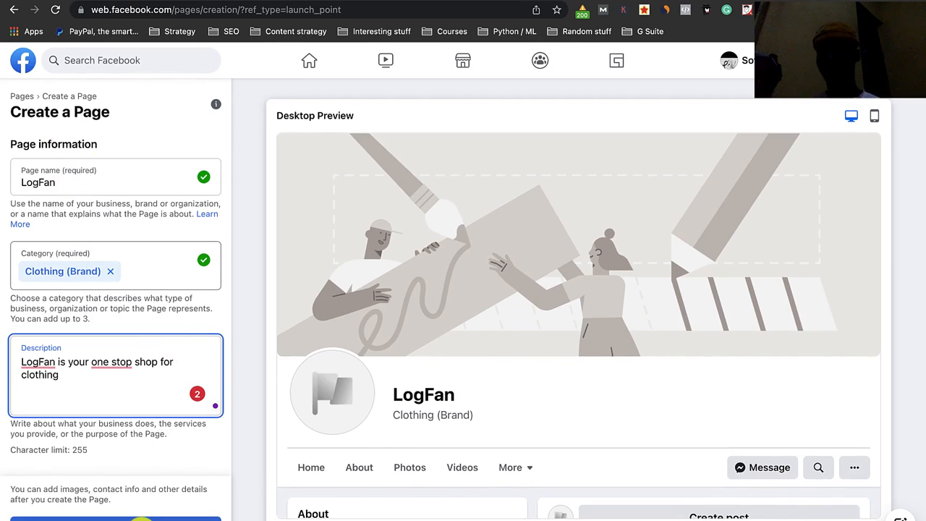
{"action": "left_click", "coordinate": [142, 519]}
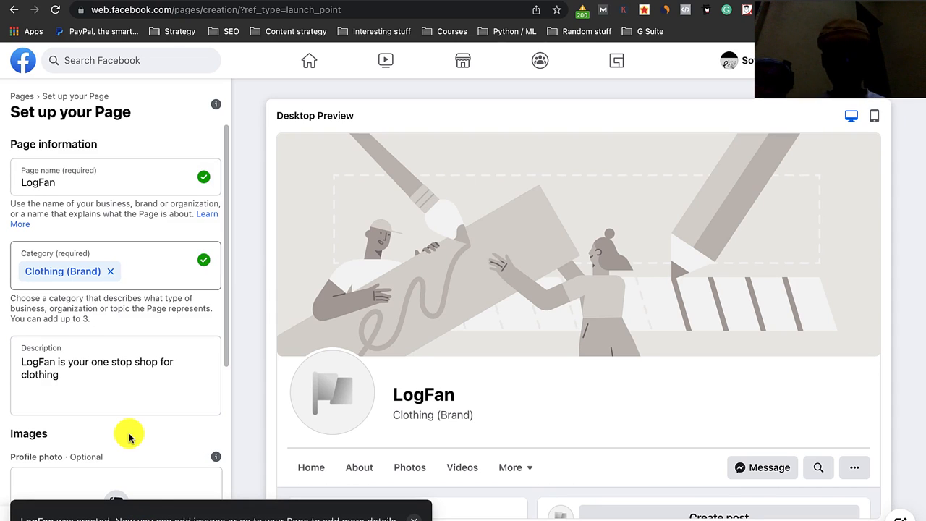
{"action": "scroll", "coordinate": [131, 437], "scroll_direction": "down", "scroll_amount": 1}
{"action": "scroll", "coordinate": [130, 437], "scroll_direction": "down", "scroll_amount": 4}
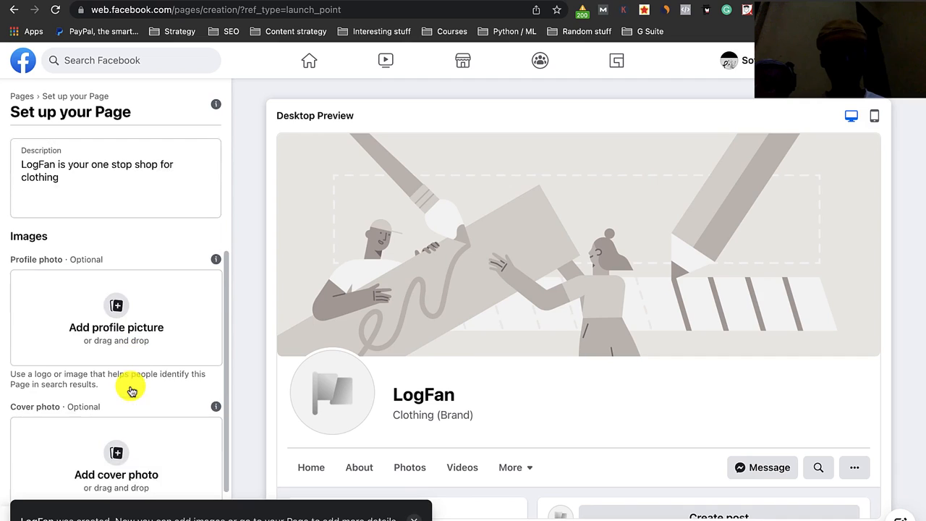
{"action": "left_click", "coordinate": [116, 297]}
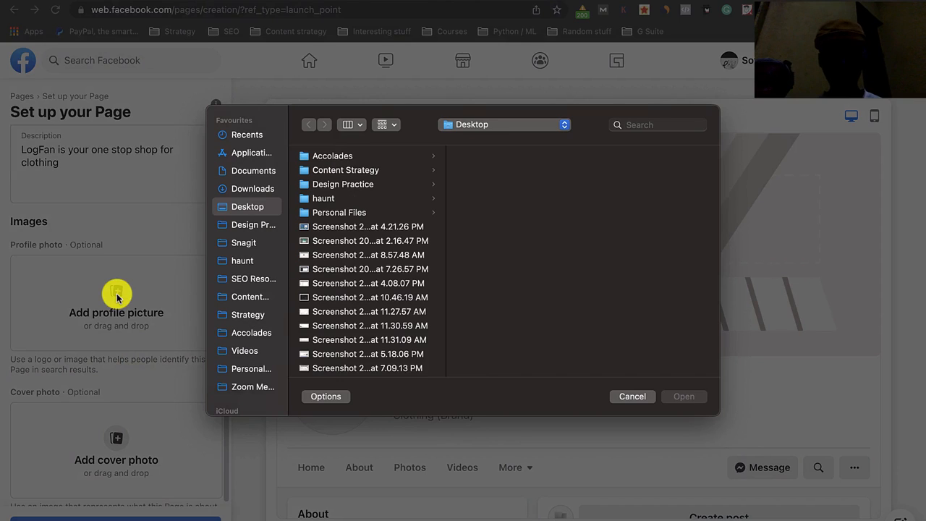
{"action": "left_click", "coordinate": [243, 262]}
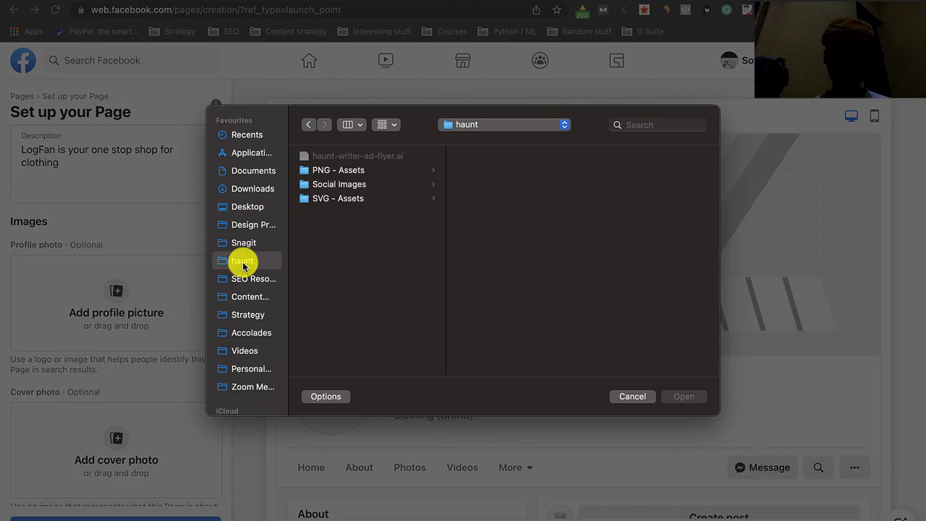
{"action": "left_click", "coordinate": [344, 186]}
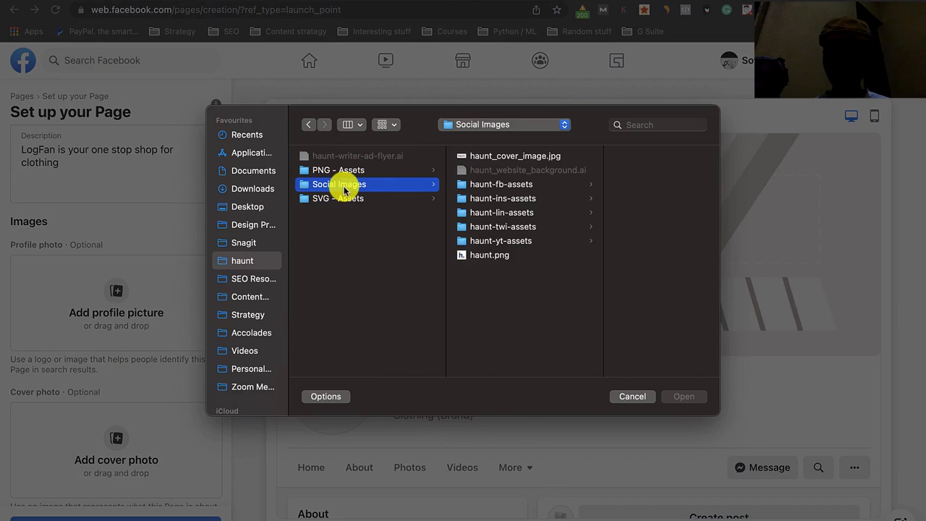
{"action": "left_click", "coordinate": [474, 255]}
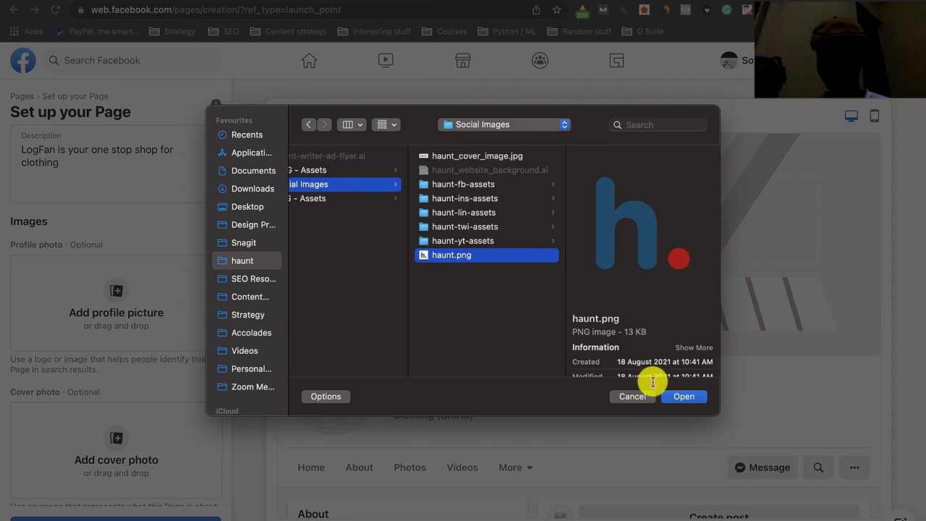
{"action": "left_click", "coordinate": [687, 396]}
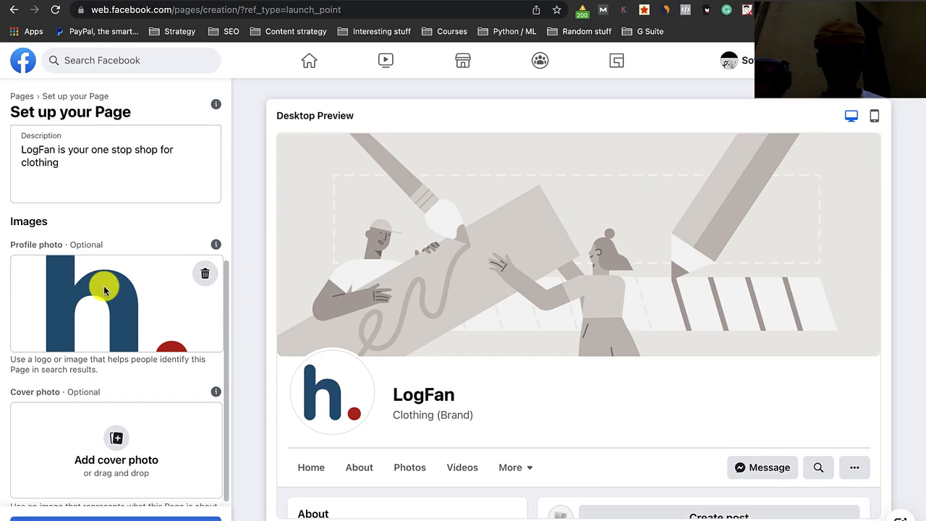
- Add haunt_cover_image.jpg from the Social Images folder as the Page's cover photo and save the Page setup
{"action": "scroll", "coordinate": [120, 324], "scroll_direction": "down", "scroll_amount": 1}
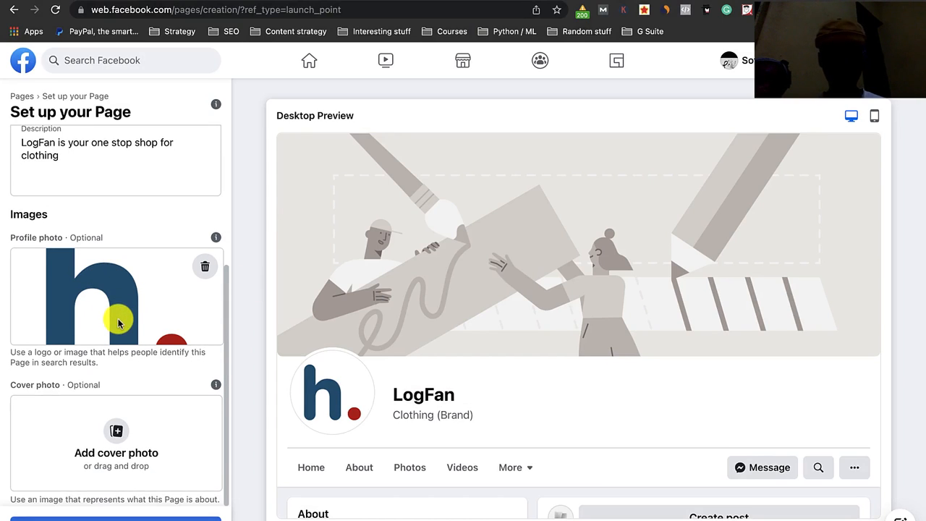
{"action": "left_click", "coordinate": [118, 437]}
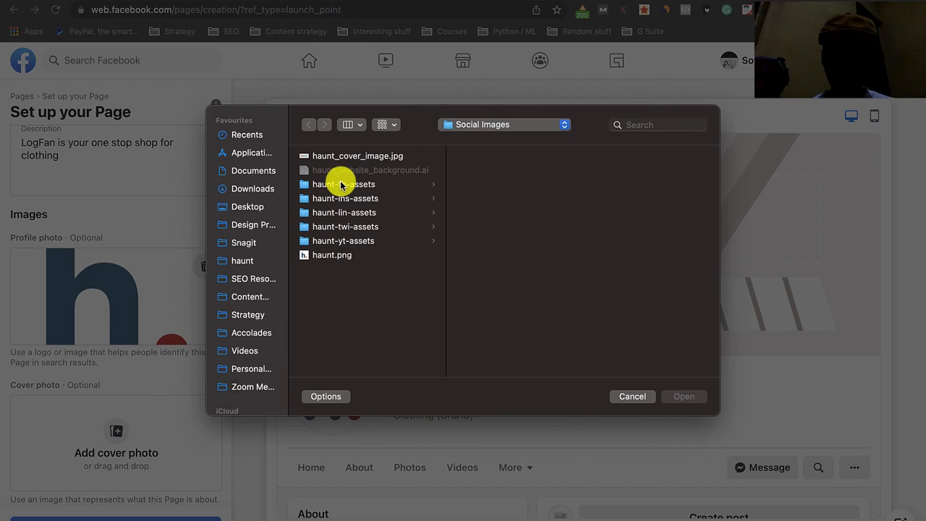
{"action": "left_click", "coordinate": [347, 156]}
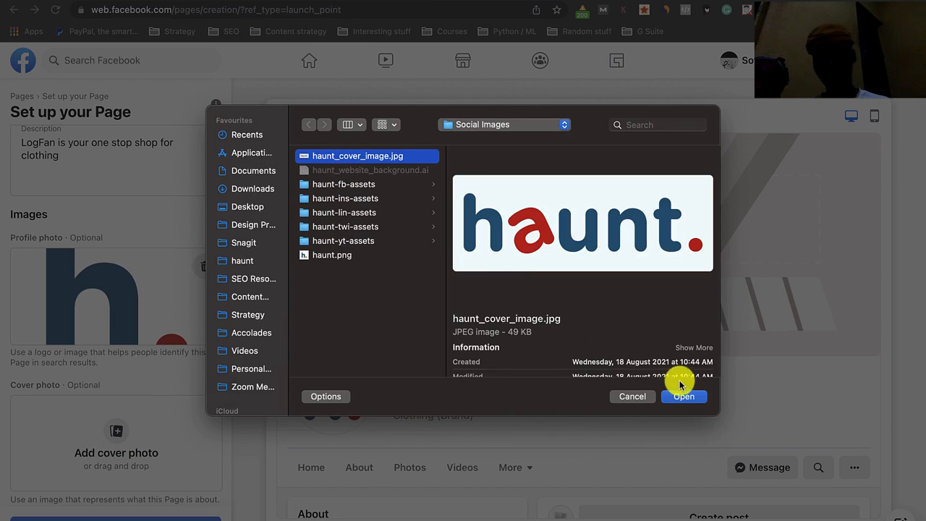
{"action": "left_click", "coordinate": [684, 398]}
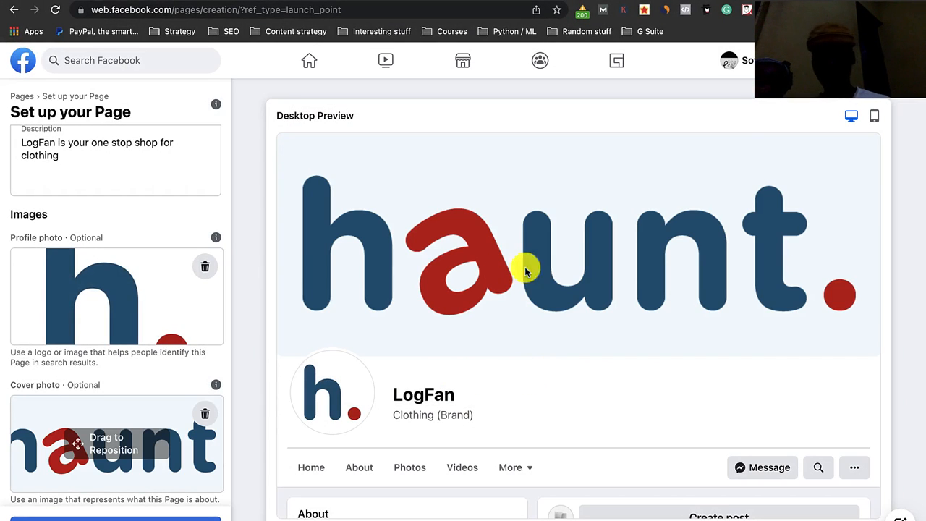
{"action": "scroll", "coordinate": [543, 374], "scroll_direction": "down", "scroll_amount": 2}
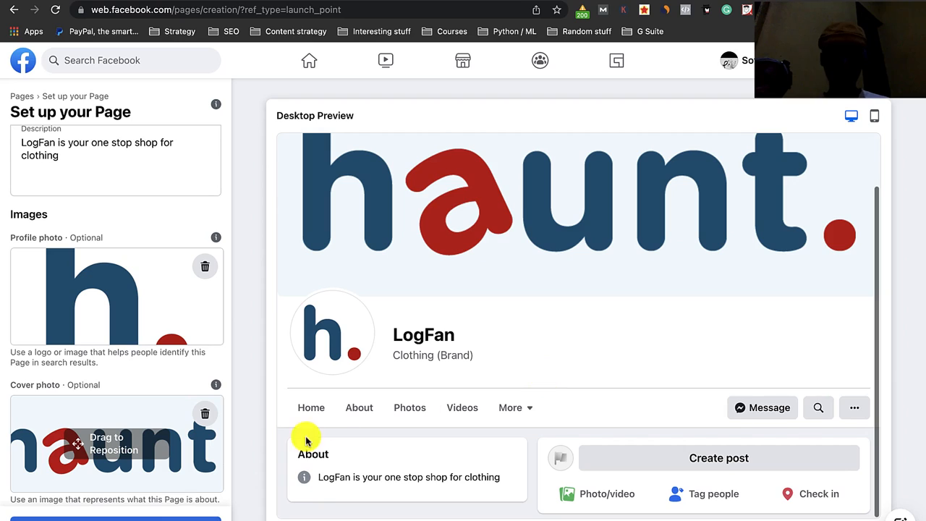
{"action": "left_click", "coordinate": [117, 518]}
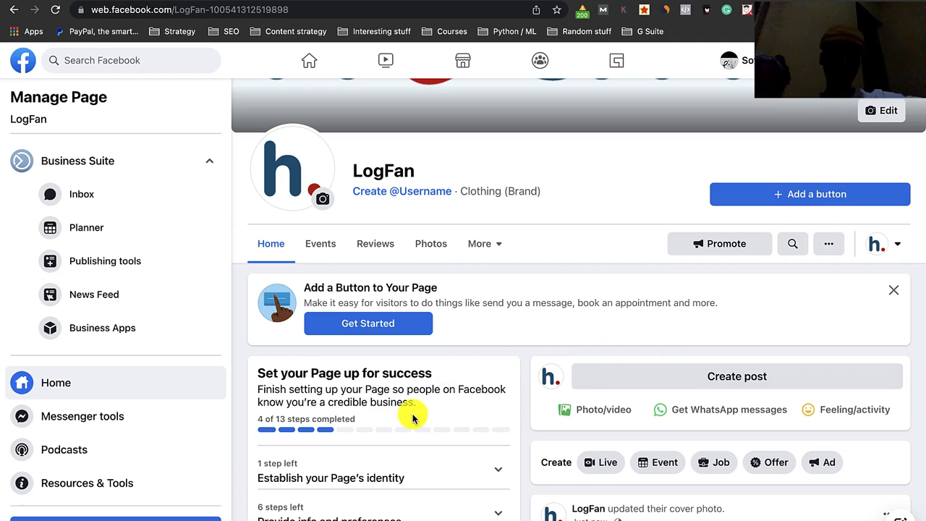
- Examine the setup checklist's tasks for establishing the Page's identity, and collapse them again
{"action": "scroll", "coordinate": [413, 416], "scroll_direction": "down", "scroll_amount": 2}
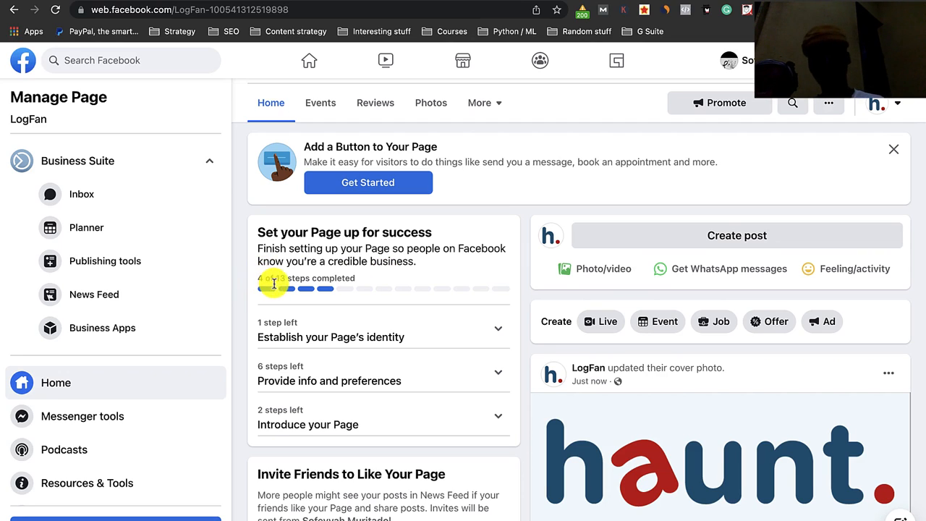
{"action": "left_click", "coordinate": [499, 332]}
{"action": "scroll", "coordinate": [403, 358], "scroll_direction": "down", "scroll_amount": 3}
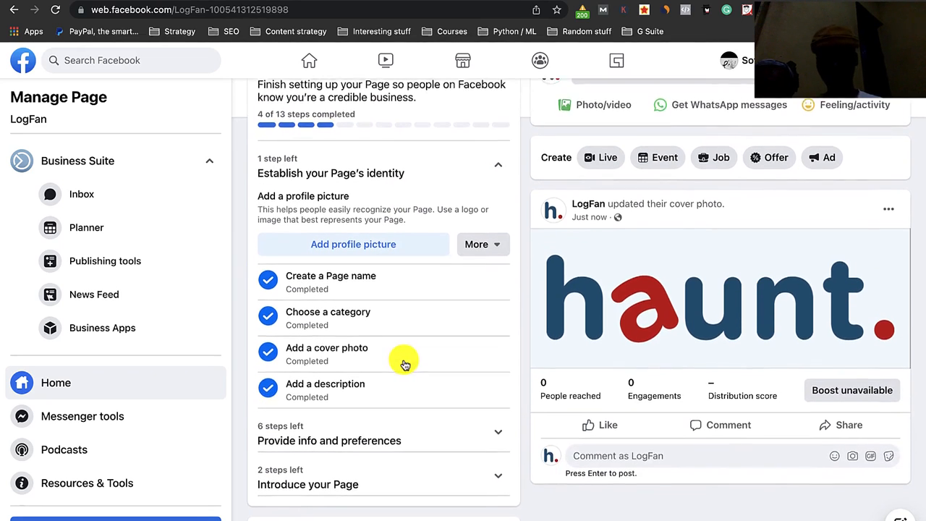
{"action": "left_click", "coordinate": [496, 164]}
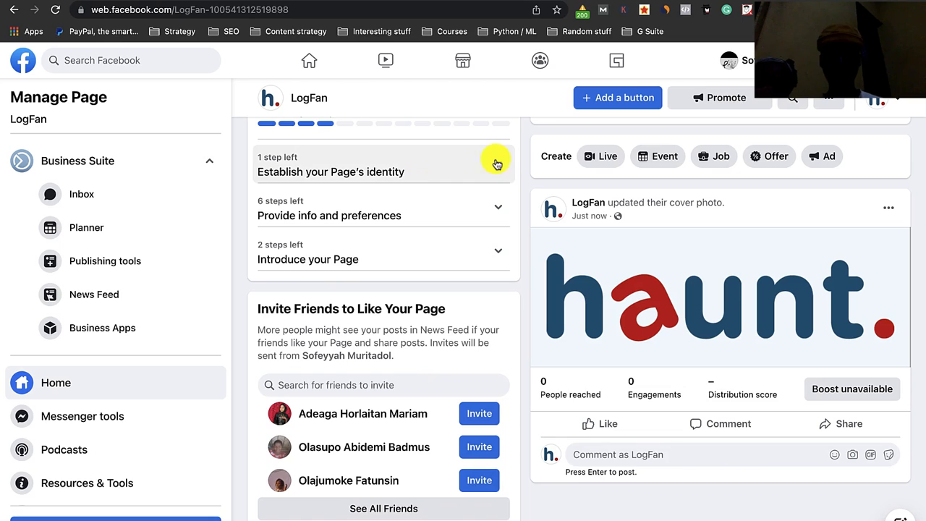
{"action": "scroll", "coordinate": [397, 190], "scroll_direction": "up", "scroll_amount": 2}
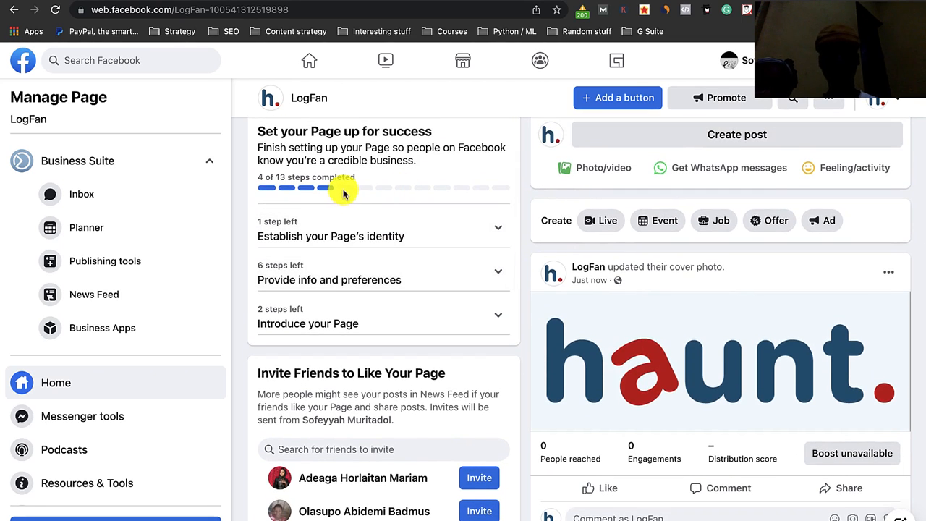
- Start adding an action button to the Page and choose Shop on Website as the visitor action
{"action": "scroll", "coordinate": [335, 283], "scroll_direction": "up", "scroll_amount": 2}
{"action": "scroll", "coordinate": [335, 285], "scroll_direction": "up", "scroll_amount": 1}
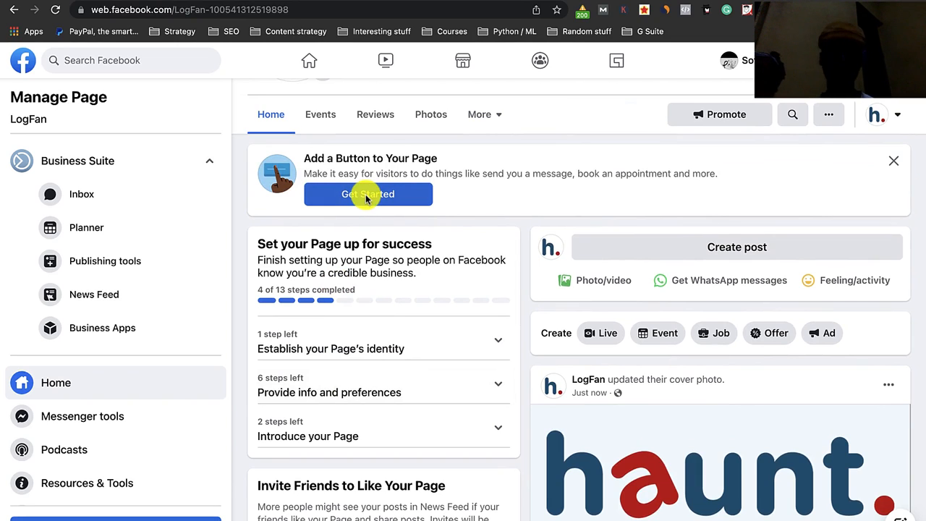
{"action": "left_click", "coordinate": [367, 196]}
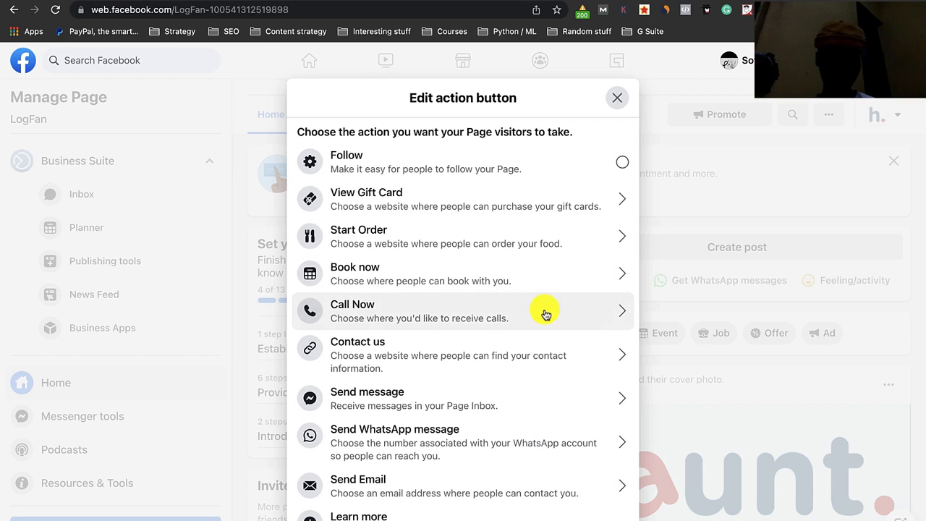
{"action": "scroll", "coordinate": [515, 267], "scroll_direction": "down", "scroll_amount": 3}
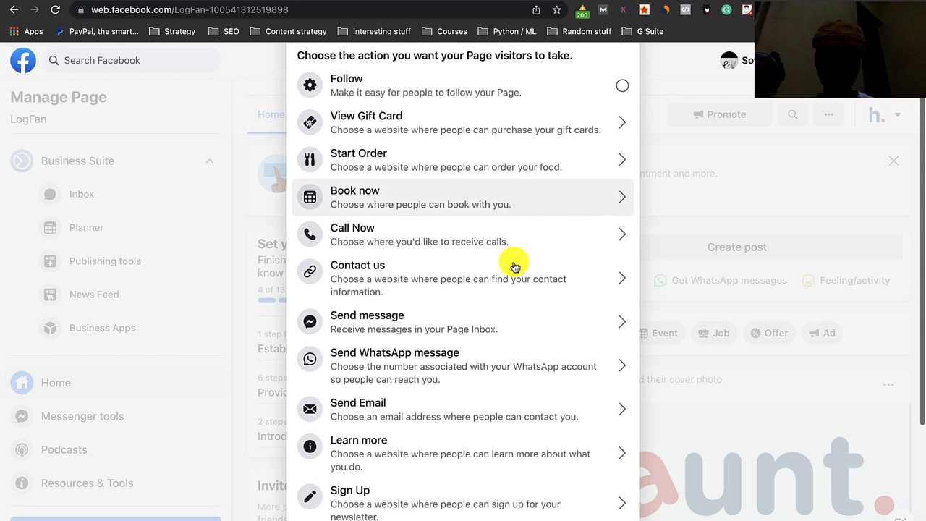
{"action": "scroll", "coordinate": [515, 267], "scroll_direction": "down", "scroll_amount": 2}
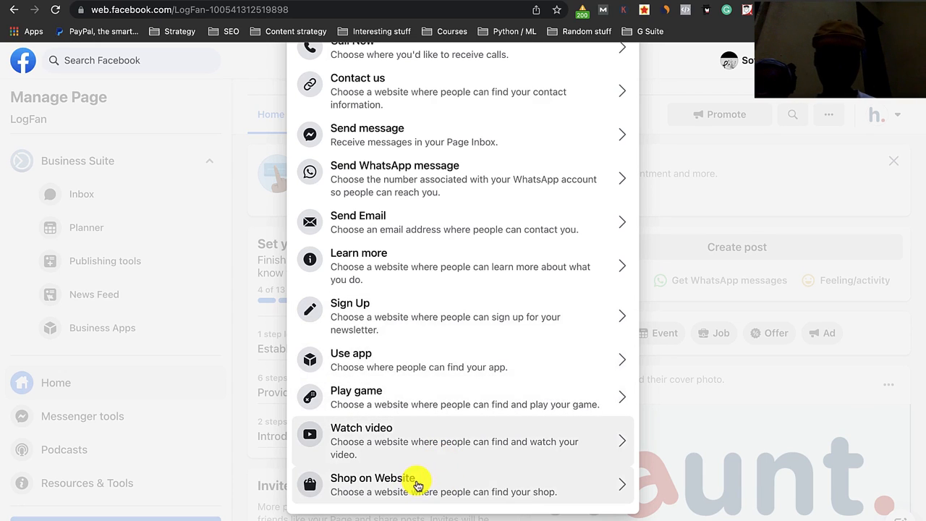
{"action": "scroll", "coordinate": [453, 286], "scroll_direction": "up", "scroll_amount": 1}
{"action": "scroll", "coordinate": [453, 288], "scroll_direction": "up", "scroll_amount": 2}
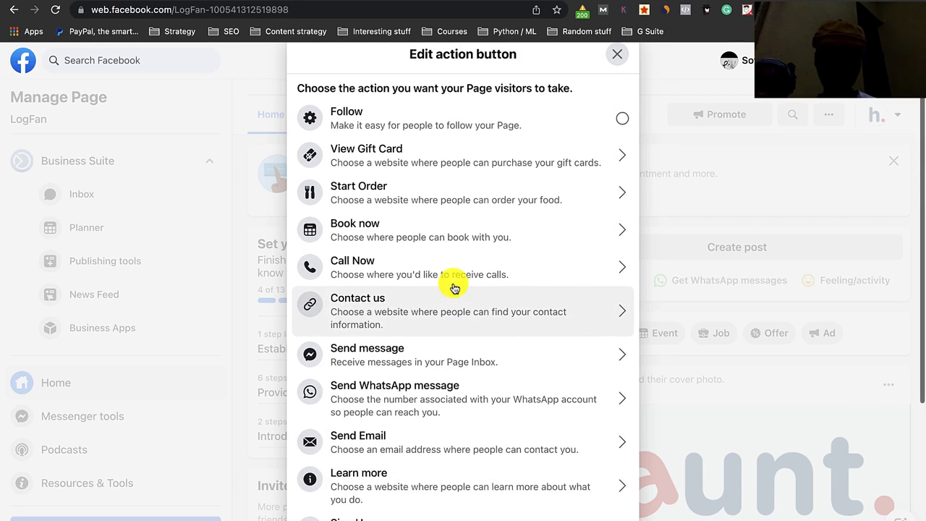
{"action": "scroll", "coordinate": [454, 288], "scroll_direction": "down", "scroll_amount": 3}
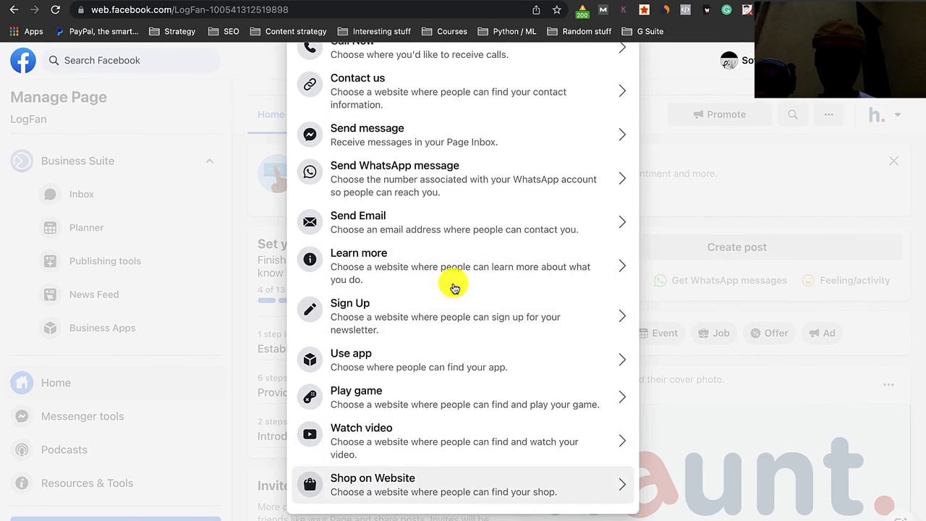
{"action": "left_click", "coordinate": [380, 484]}
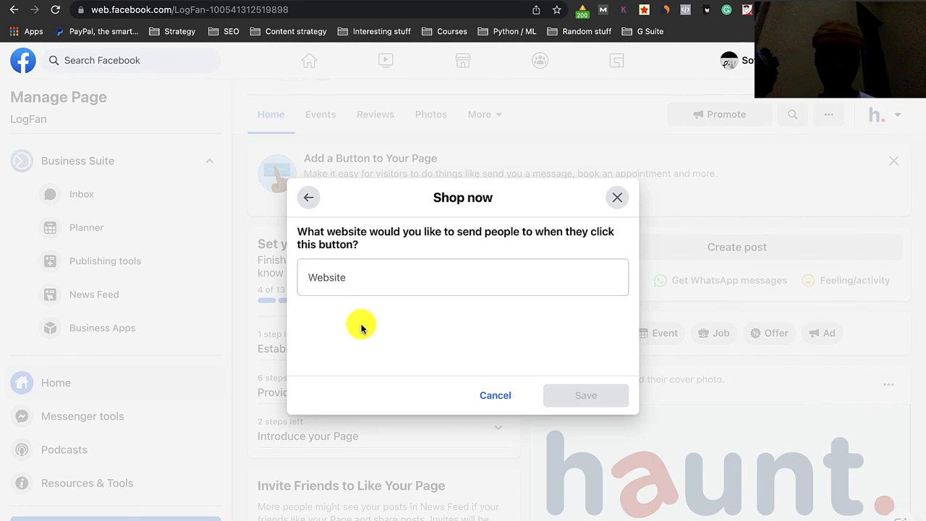
- Set the shop button's website to haunt.ng and save the button
{"action": "left_click", "coordinate": [330, 282]}
{"action": "type", "text": "ha"}
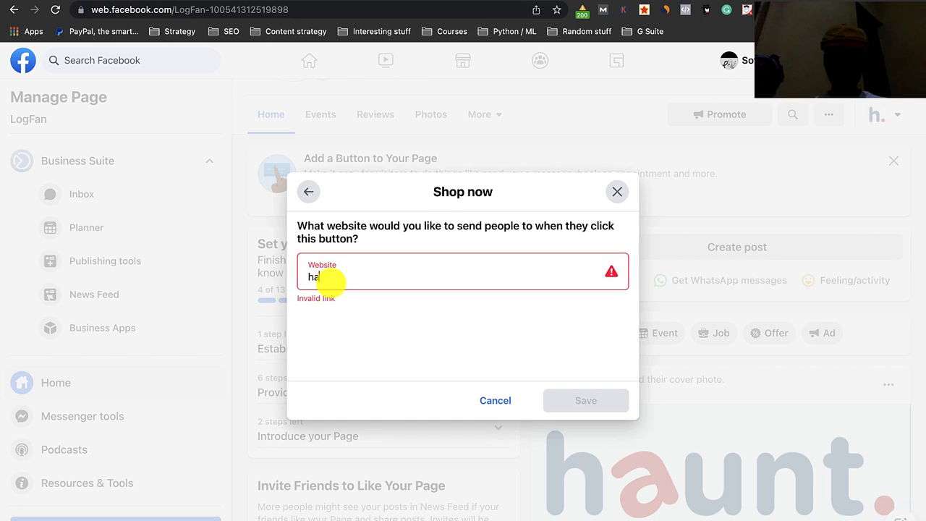
{"action": "type", "text": "unt.ng"}
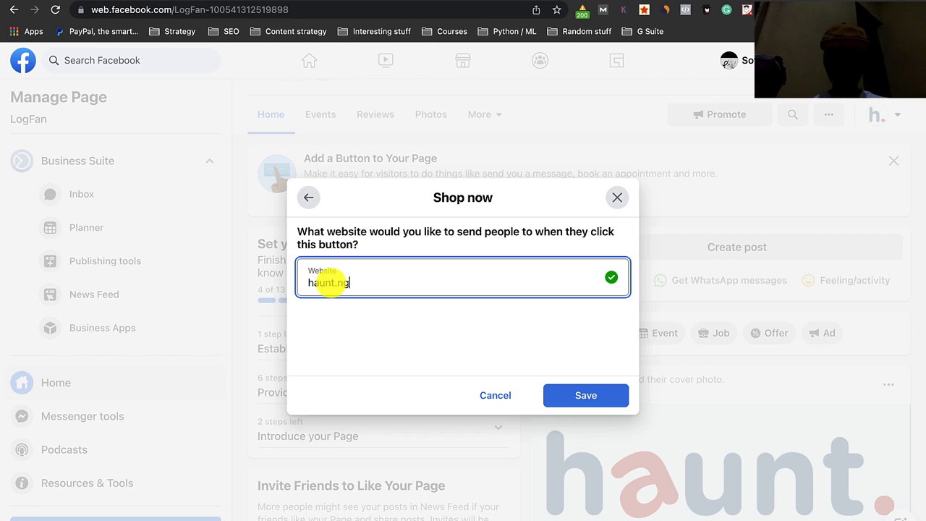
{"action": "left_click", "coordinate": [600, 398]}
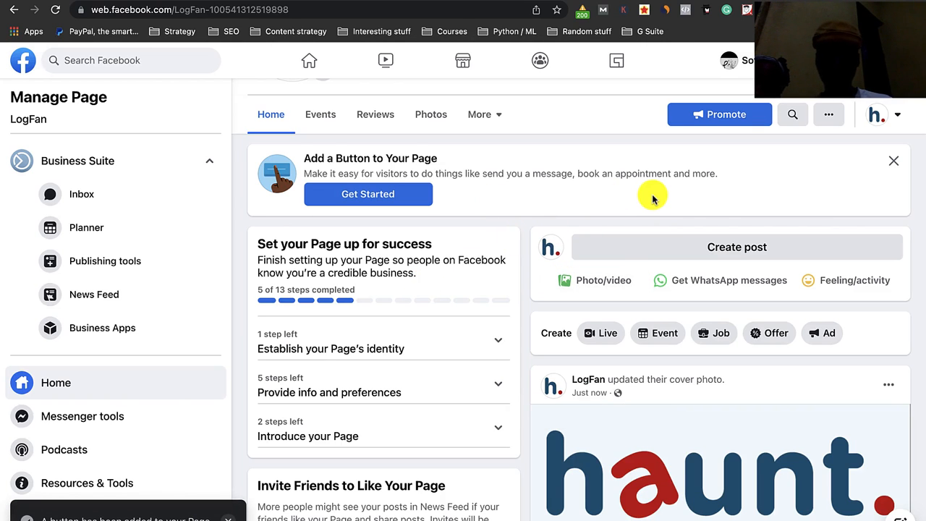
- Look over the Page's cover, shop button and setup progress
{"action": "scroll", "coordinate": [652, 199], "scroll_direction": "up", "scroll_amount": 3}
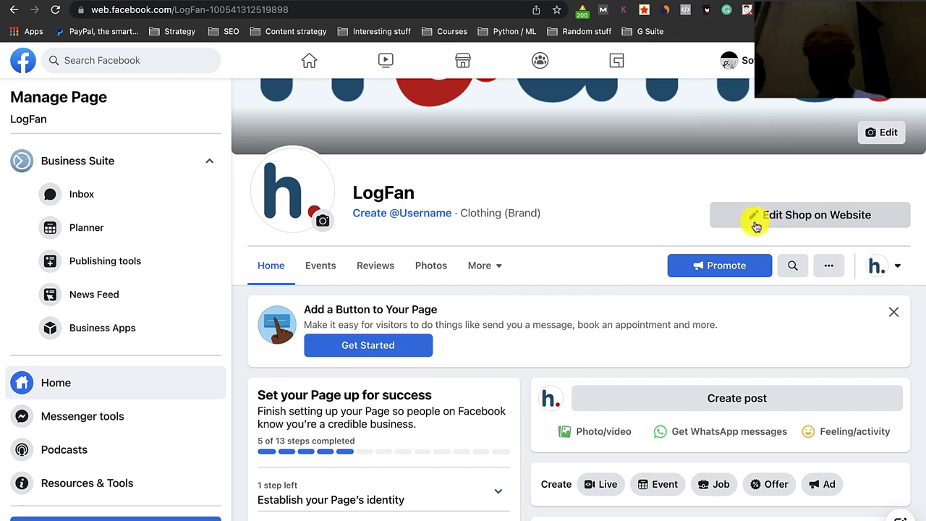
{"action": "scroll", "coordinate": [599, 368], "scroll_direction": "down", "scroll_amount": 1}
{"action": "scroll", "coordinate": [600, 367], "scroll_direction": "up", "scroll_amount": 3}
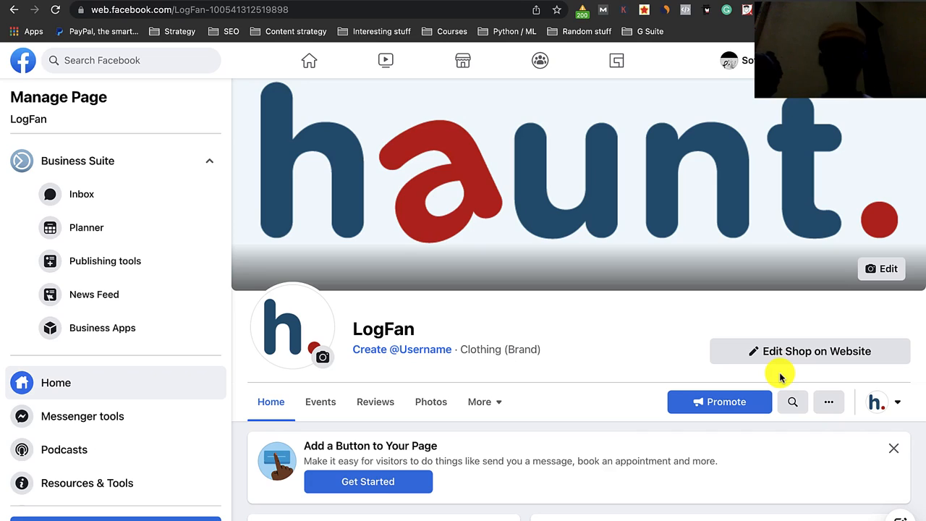
{"action": "scroll", "coordinate": [780, 376], "scroll_direction": "down", "scroll_amount": 5}
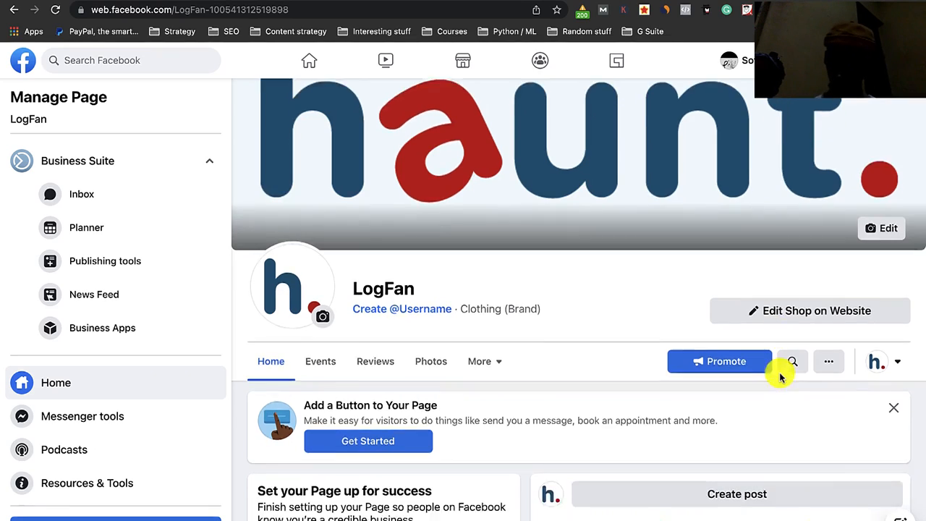
{"action": "scroll", "coordinate": [780, 376], "scroll_direction": "down", "scroll_amount": 3}
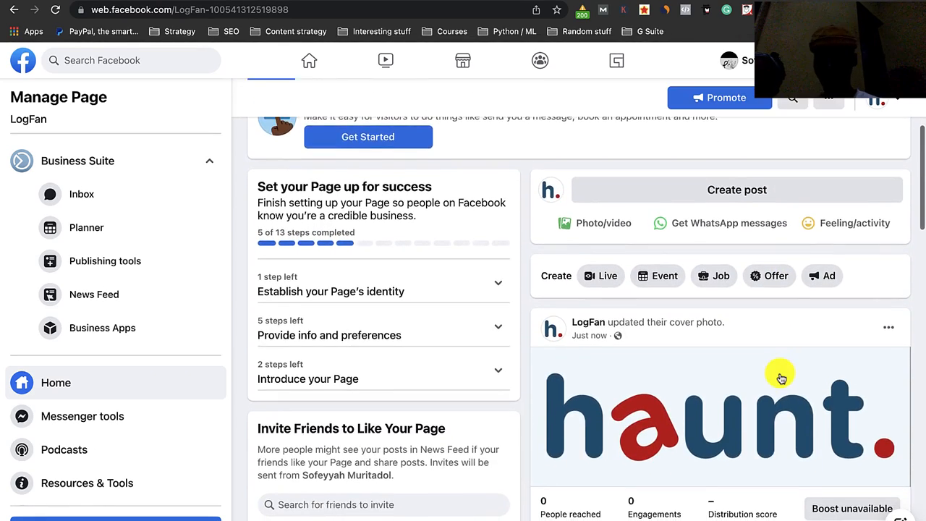
{"action": "scroll", "coordinate": [780, 376], "scroll_direction": "up", "scroll_amount": 4}
{"action": "scroll", "coordinate": [780, 376], "scroll_direction": "up", "scroll_amount": 5}
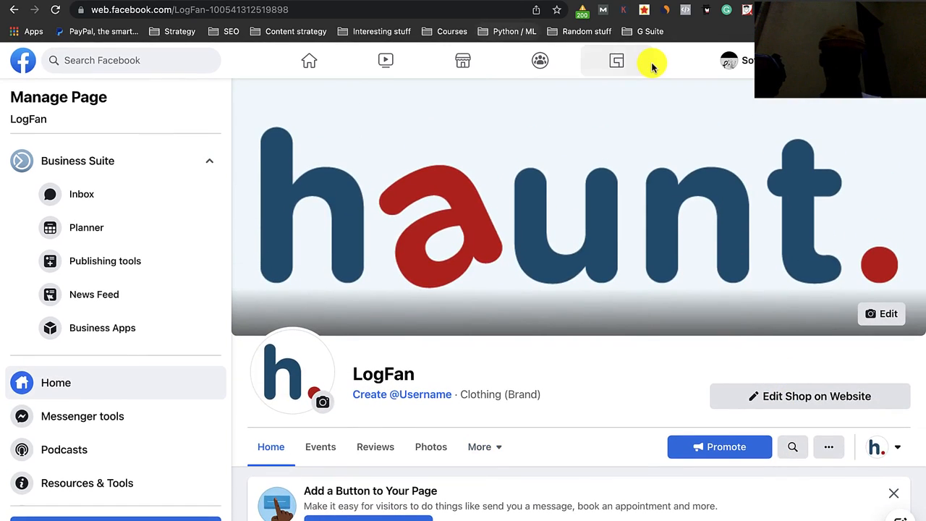
{"action": "left_click", "coordinate": [640, 1]}
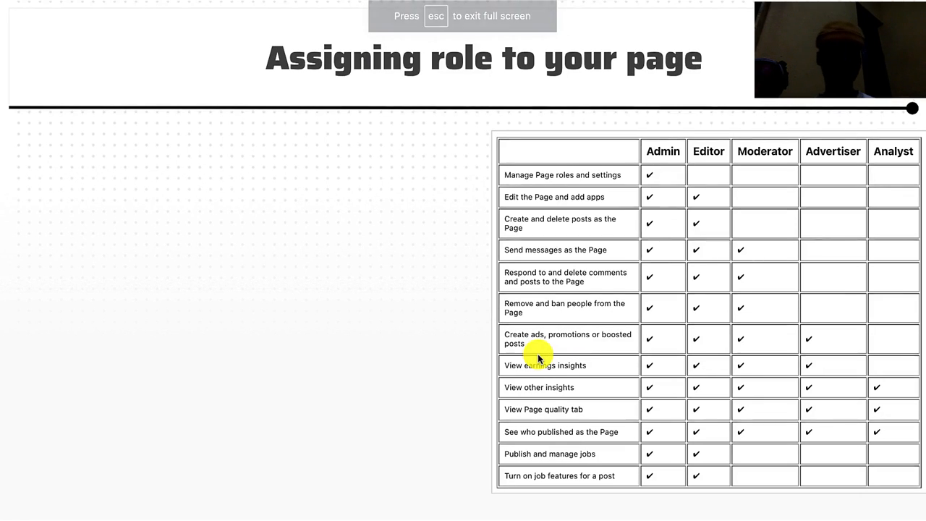
{"action": "key", "text": "Right"}
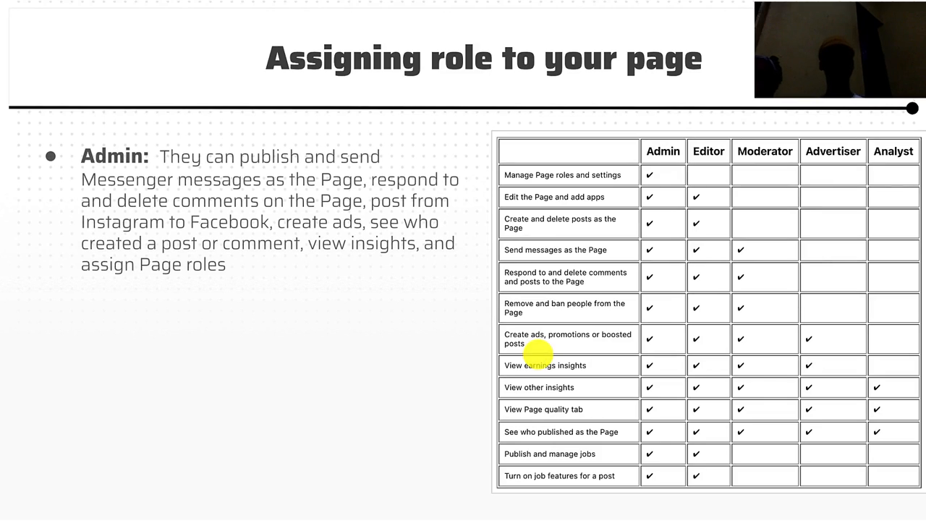
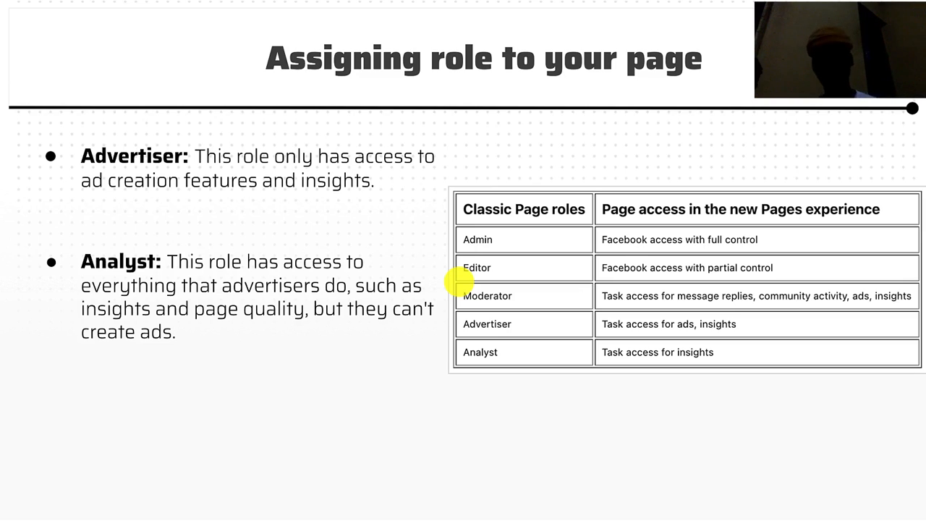
{"action": "key", "text": "Right"}
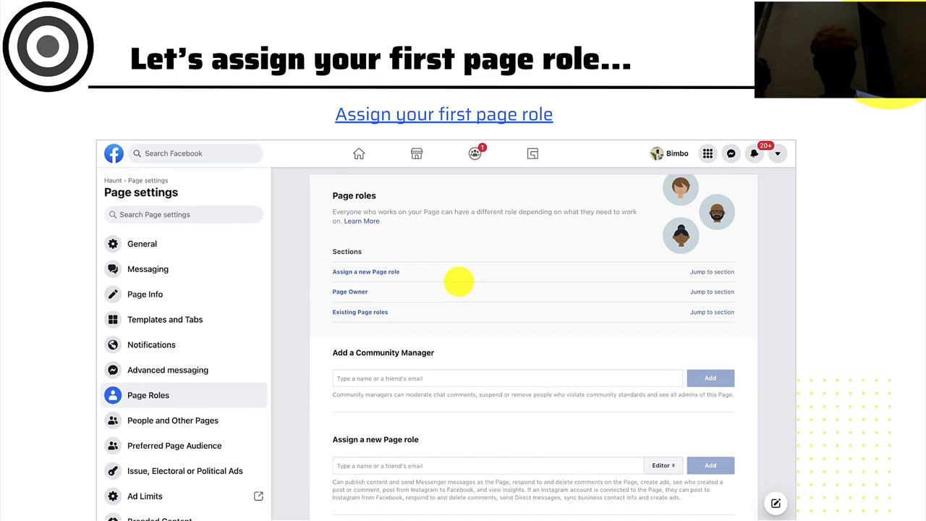
- Leave the presentation, switch to the LogFan Page on Facebook and open its Page settings
{"action": "key", "text": "Escape"}
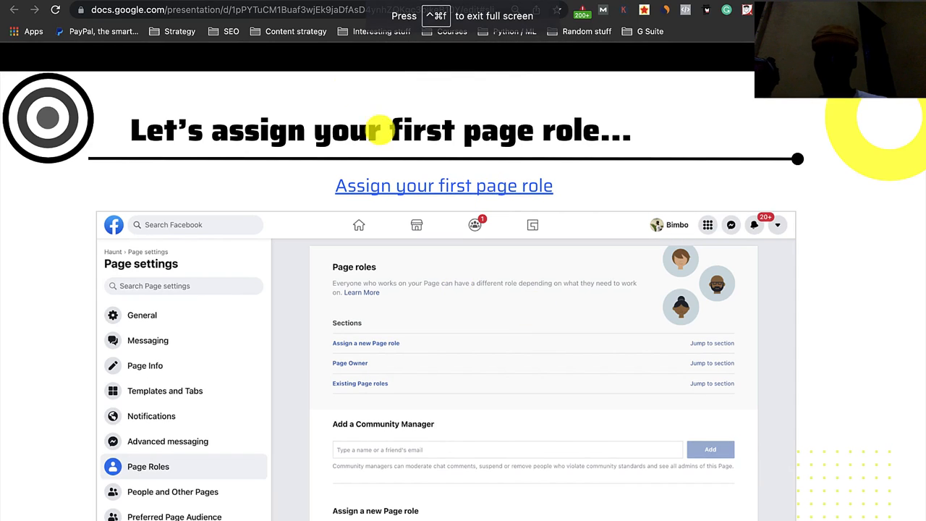
{"action": "mouse_move", "coordinate": [326, 1]}
{"action": "left_click", "coordinate": [629, 20]}
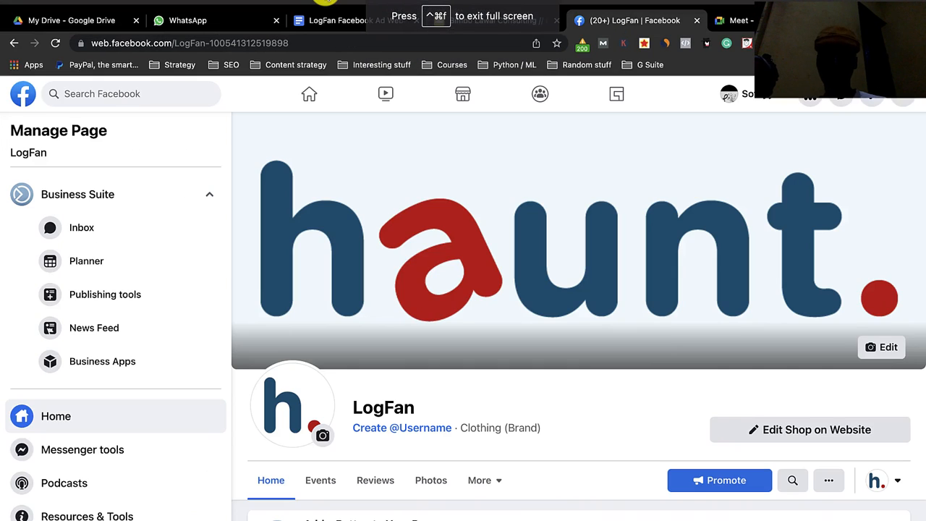
{"action": "scroll", "coordinate": [119, 375], "scroll_direction": "down", "scroll_amount": 3}
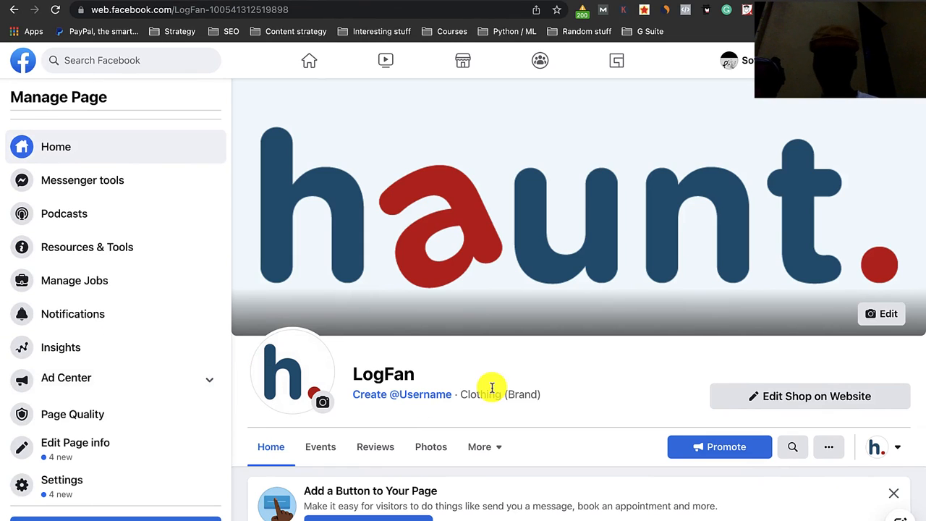
{"action": "scroll", "coordinate": [138, 345], "scroll_direction": "up", "scroll_amount": 3}
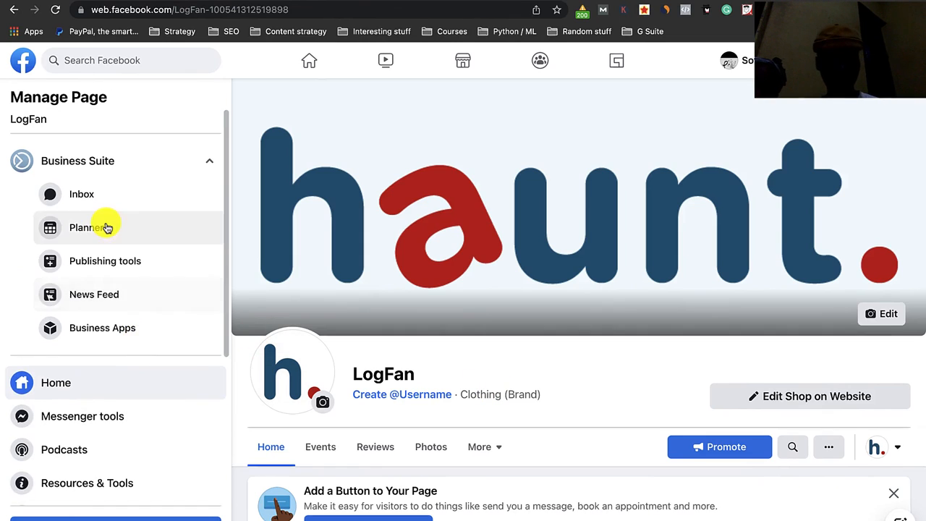
{"action": "scroll", "coordinate": [98, 303], "scroll_direction": "down", "scroll_amount": 3}
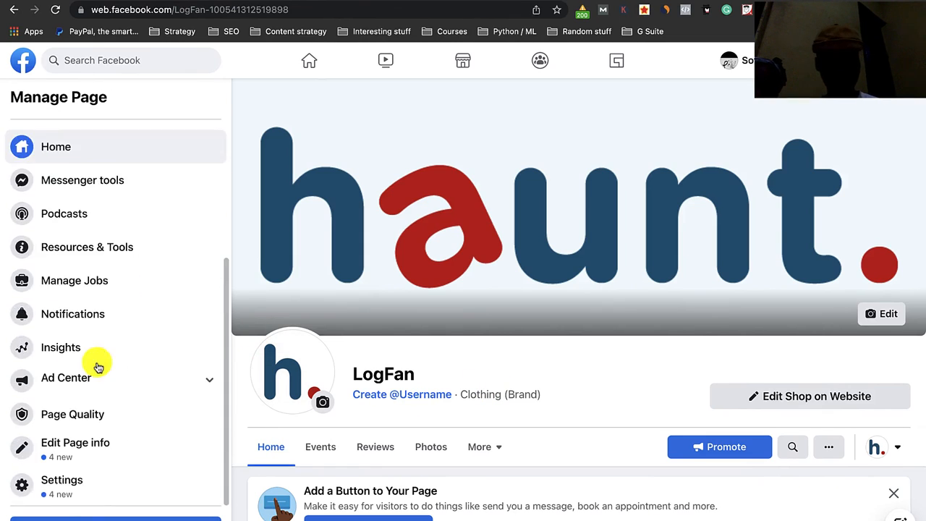
{"action": "left_click", "coordinate": [65, 489]}
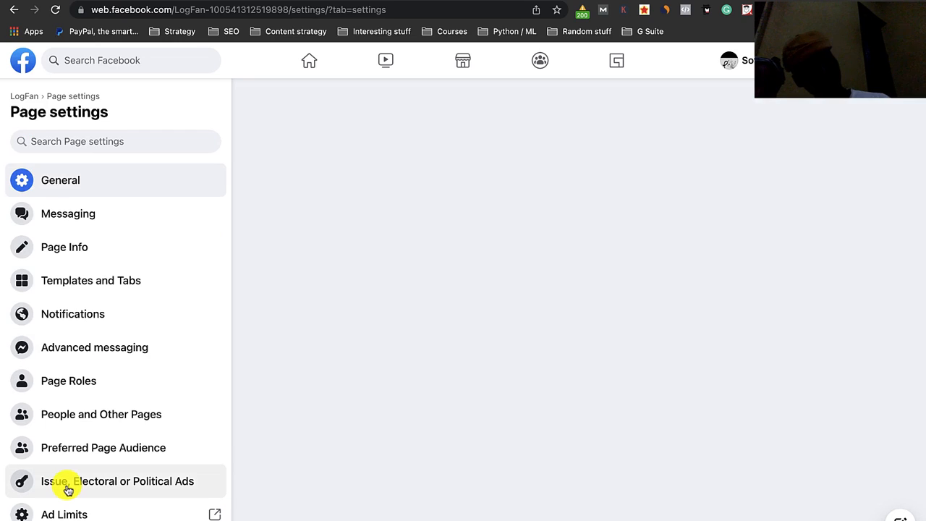
- Open the Page Roles settings and start entering a person under Assign a new Page role
{"action": "scroll", "coordinate": [145, 337], "scroll_direction": "down", "scroll_amount": 4}
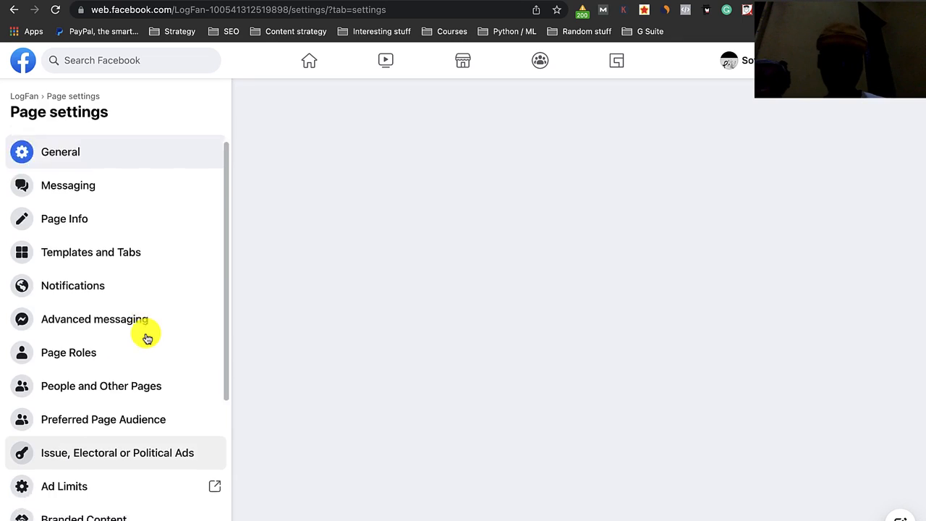
{"action": "scroll", "coordinate": [147, 338], "scroll_direction": "up", "scroll_amount": 2}
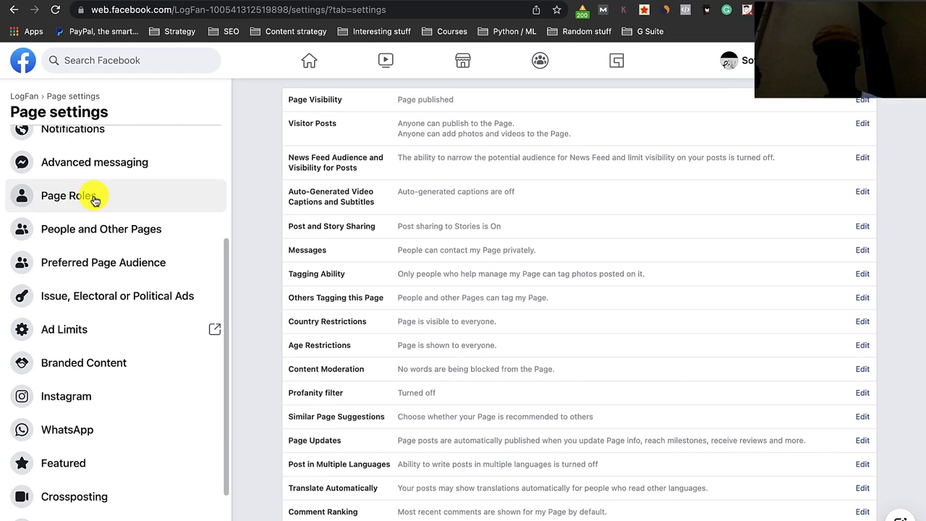
{"action": "left_click", "coordinate": [94, 200]}
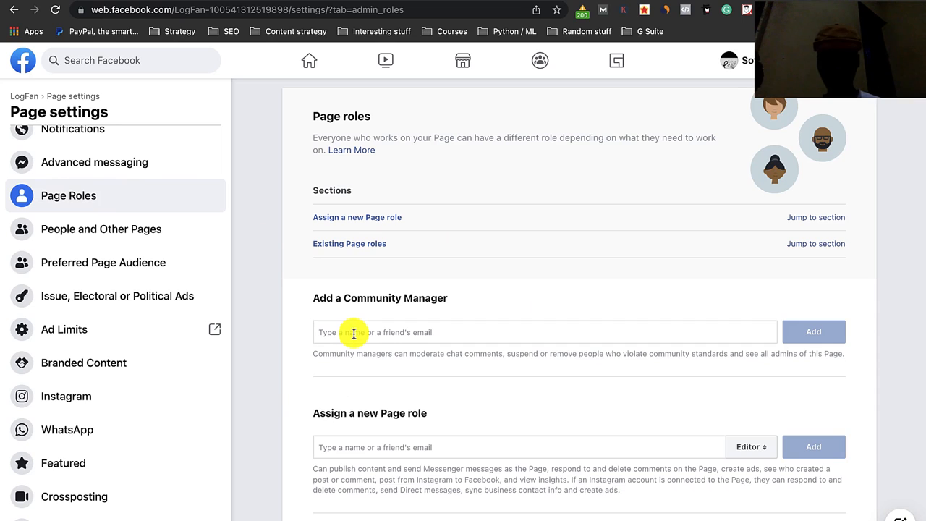
{"action": "scroll", "coordinate": [354, 333], "scroll_direction": "down", "scroll_amount": 3}
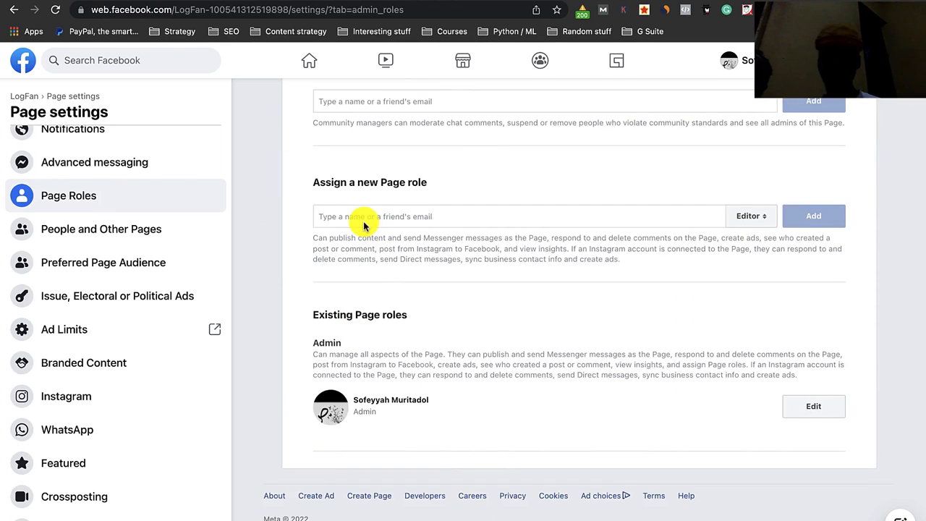
{"action": "left_click", "coordinate": [354, 213]}
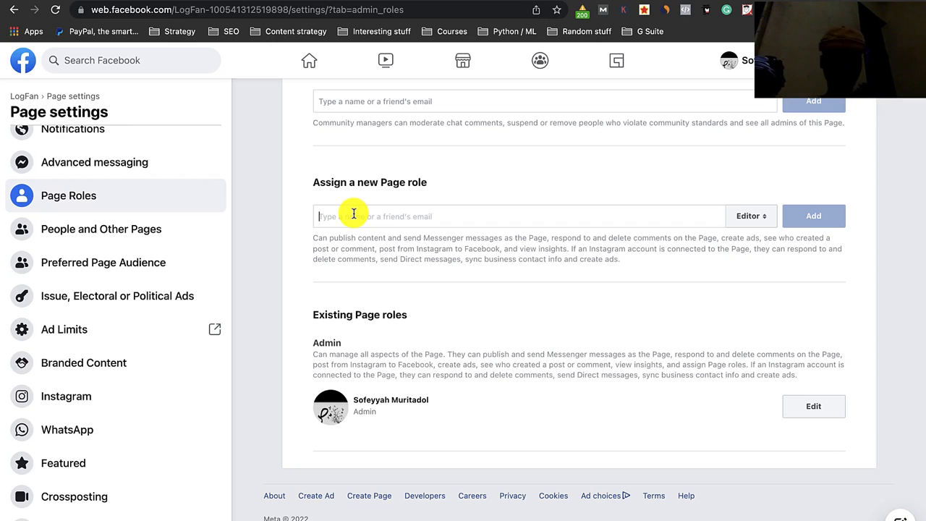
{"action": "type", "text": "laawa"}
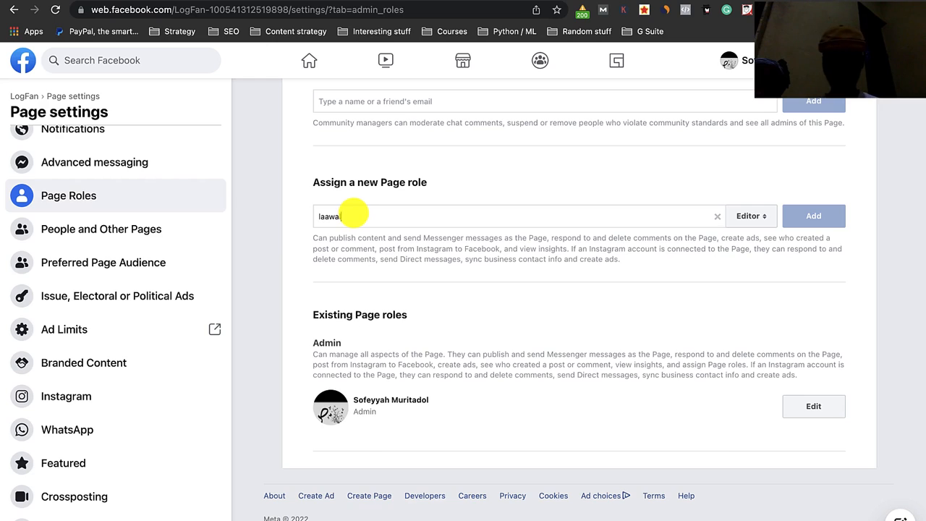
{"action": "key", "text": "BackSpace"}
{"action": "key", "text": "BackSpace"}
{"action": "key", "text": "BackSpace"}
{"action": "type", "text": "w"}
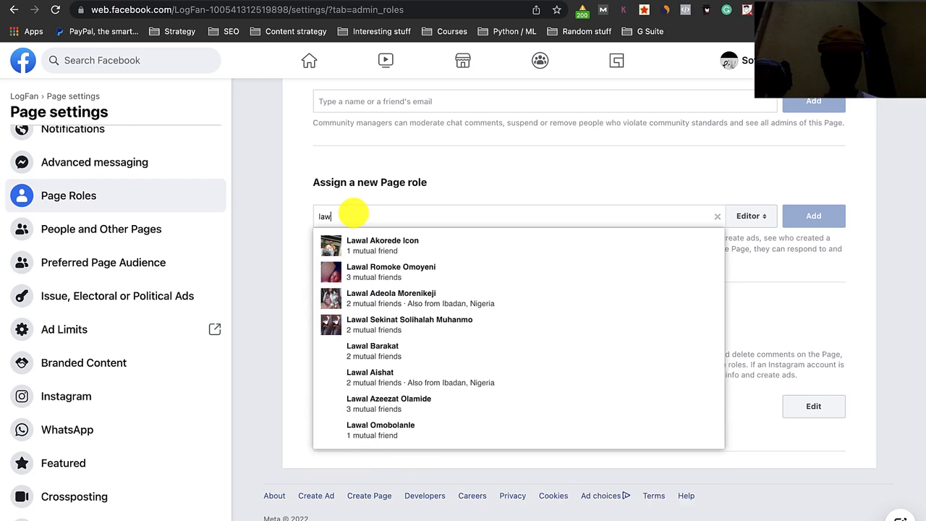
{"action": "type", "text": "a"}
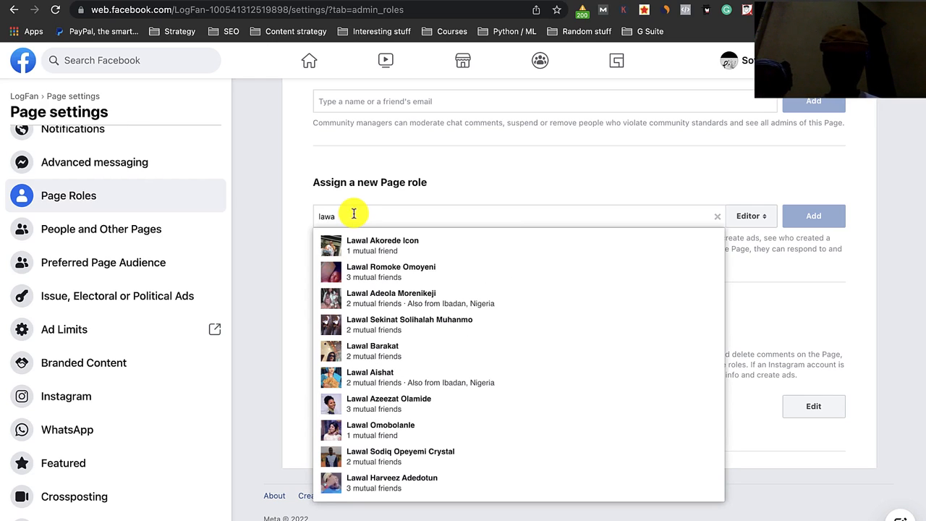
{"action": "key", "text": "BackSpace"}
{"action": "key", "text": "BackSpace"}
{"action": "key", "text": "BackSpace"}
{"action": "key", "text": "BackSpace"}
- Search for the friend by first name and select them as the person for the new Page role
{"action": "type", "text": "b"}
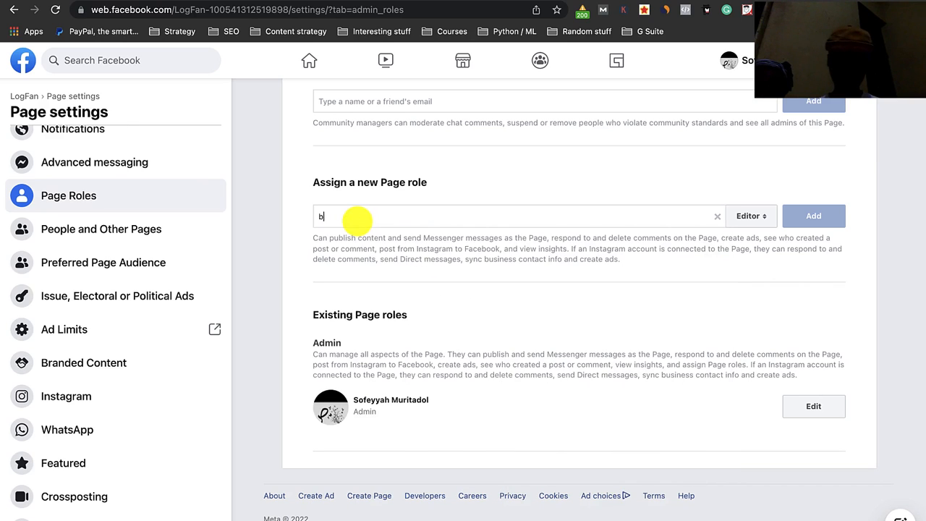
{"action": "type", "text": "imb"}
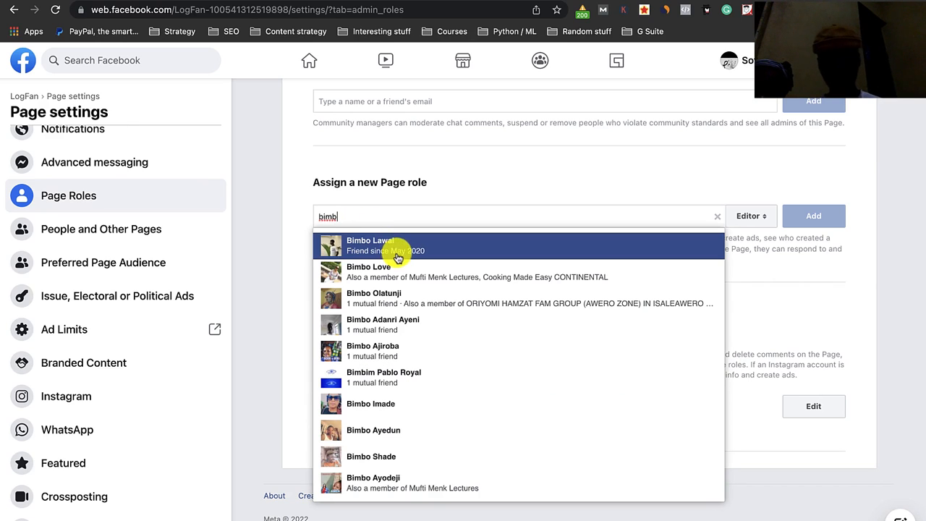
{"action": "left_click", "coordinate": [399, 254]}
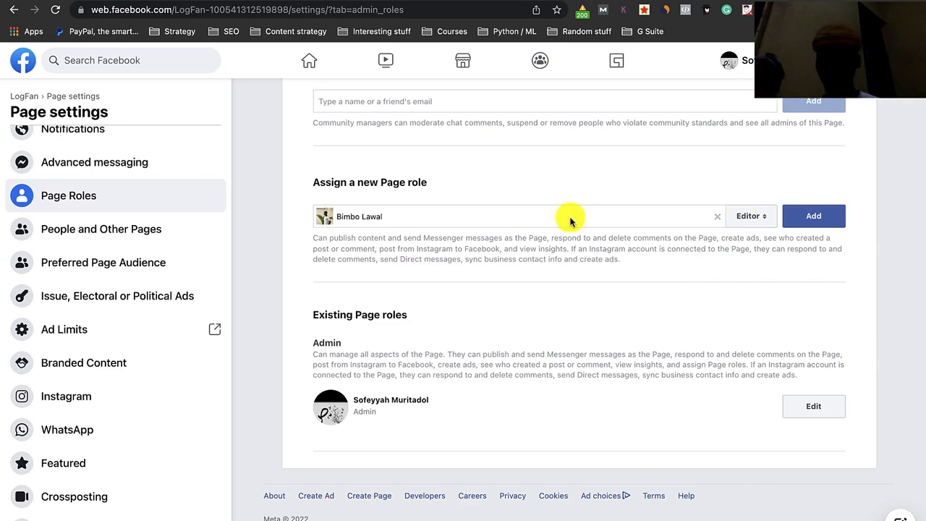
- Set the selected friend's role to Admin, add them to the Page and submit the account password
{"action": "left_click", "coordinate": [765, 217]}
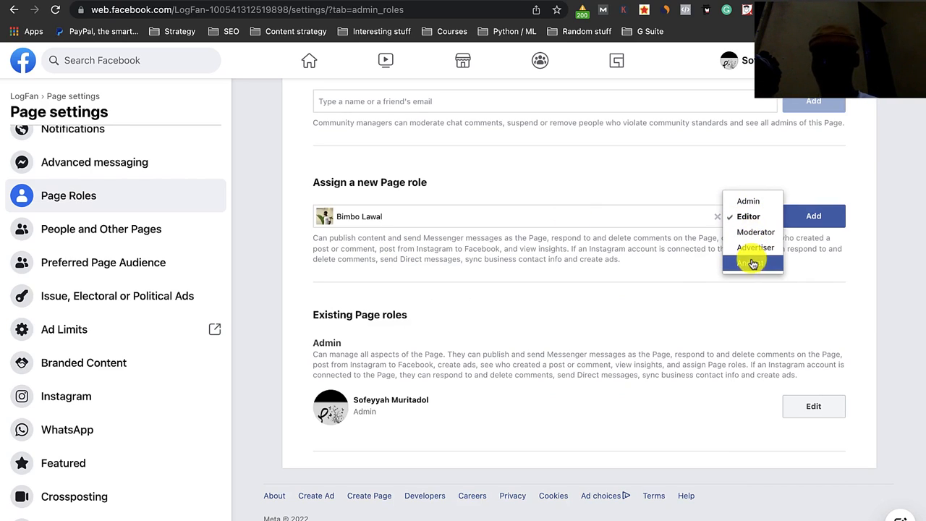
{"action": "left_click", "coordinate": [750, 203]}
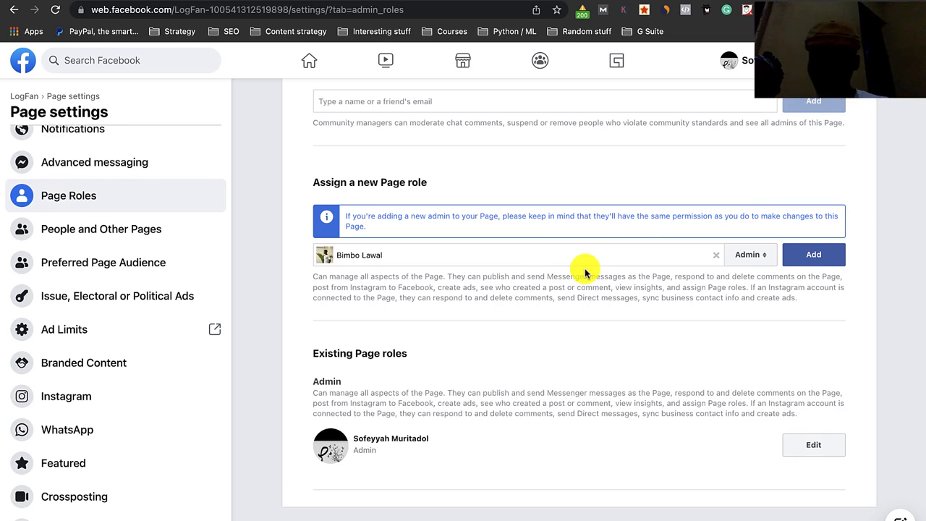
{"action": "left_click", "coordinate": [813, 260]}
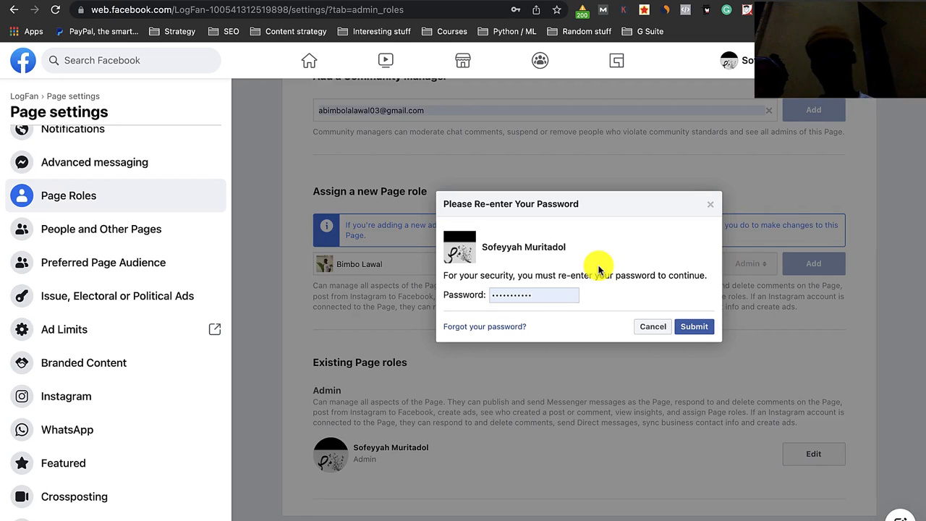
{"action": "key", "text": "Return"}
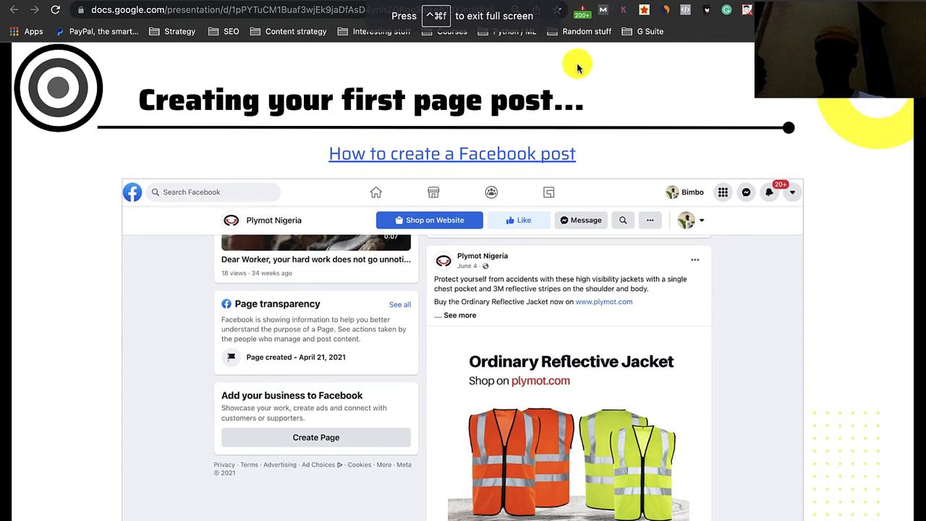
- Return to Facebook from the presentation and open the LogFan Page from the list of managed Pages
{"action": "key", "text": "ctrl+Tab"}
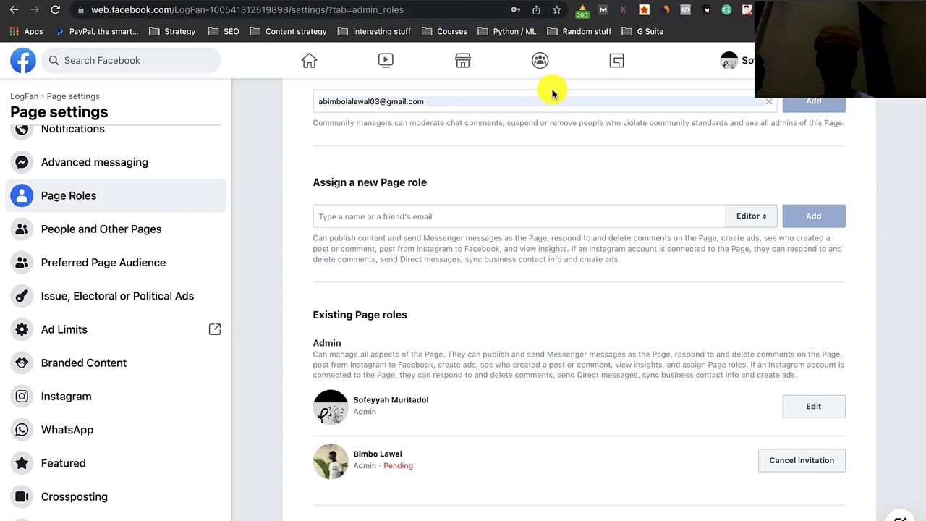
{"action": "left_click", "coordinate": [50, 333]}
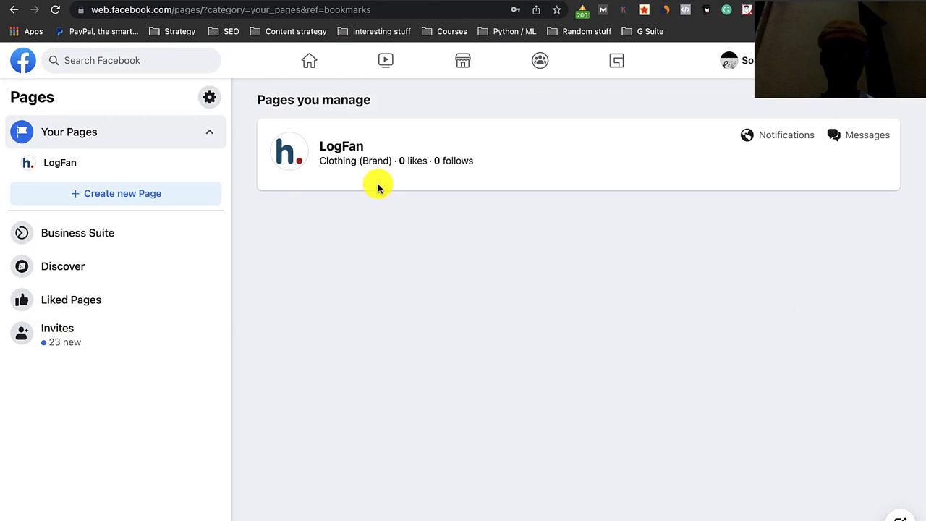
{"action": "left_click", "coordinate": [337, 150]}
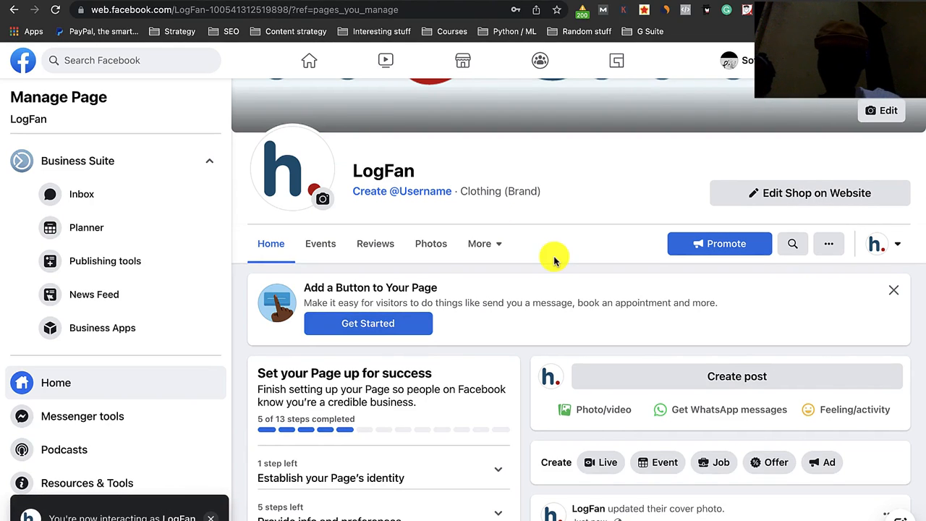
{"action": "scroll", "coordinate": [554, 261], "scroll_direction": "down", "scroll_amount": 3}
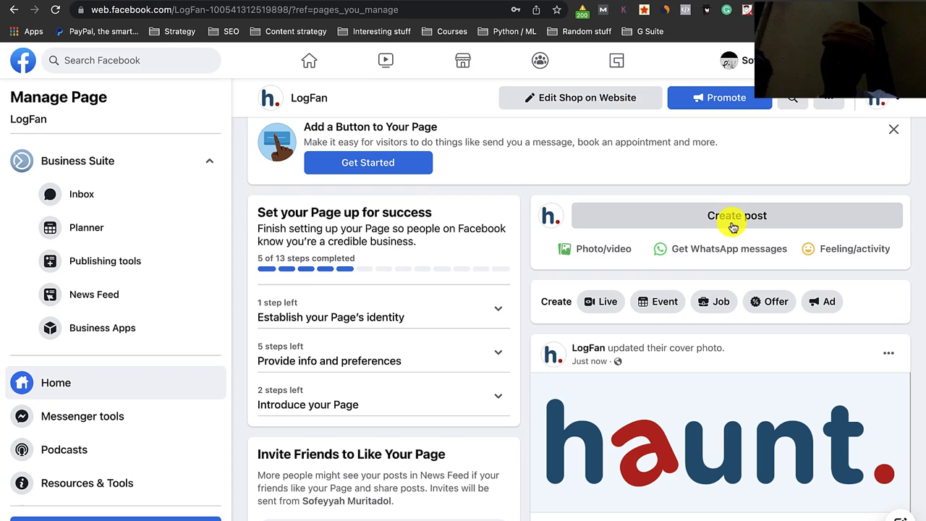
- Create a new Page post with the text "Hello world"
{"action": "left_click", "coordinate": [732, 227]}
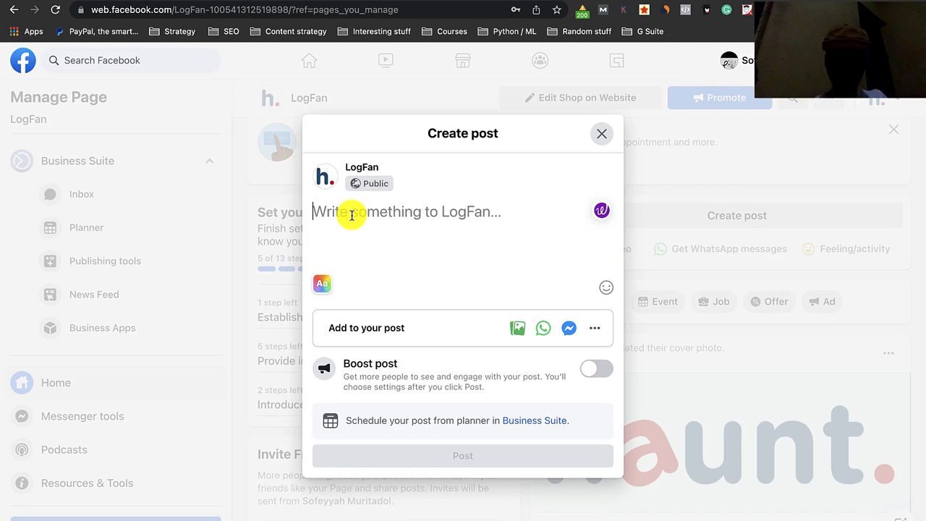
{"action": "type", "text": "Hello"}
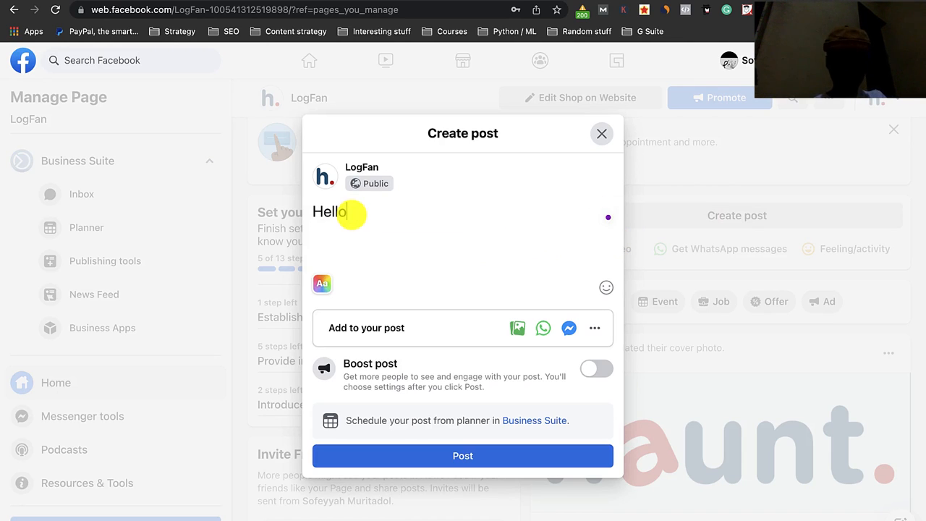
{"action": "type", "text": " world"}
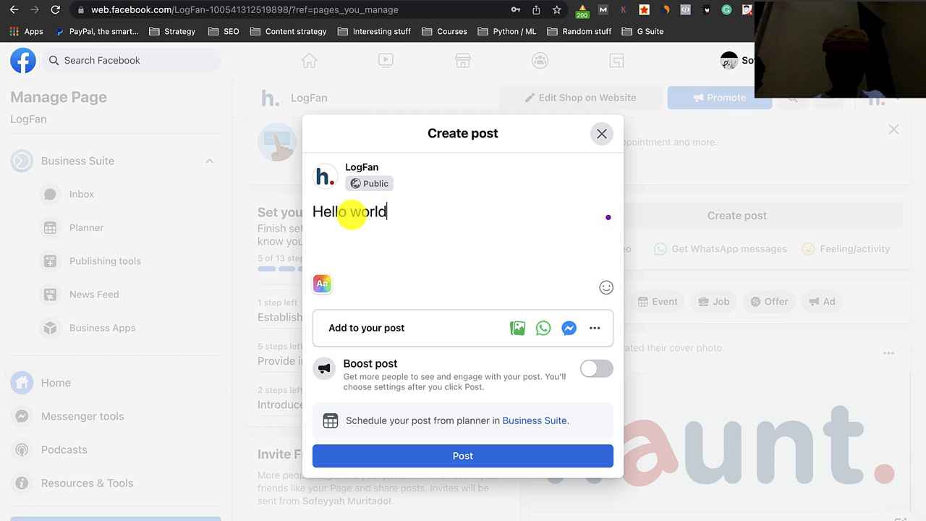
- Attach the image haunt.png from the Social Images folder to the post
{"action": "left_click", "coordinate": [516, 334]}
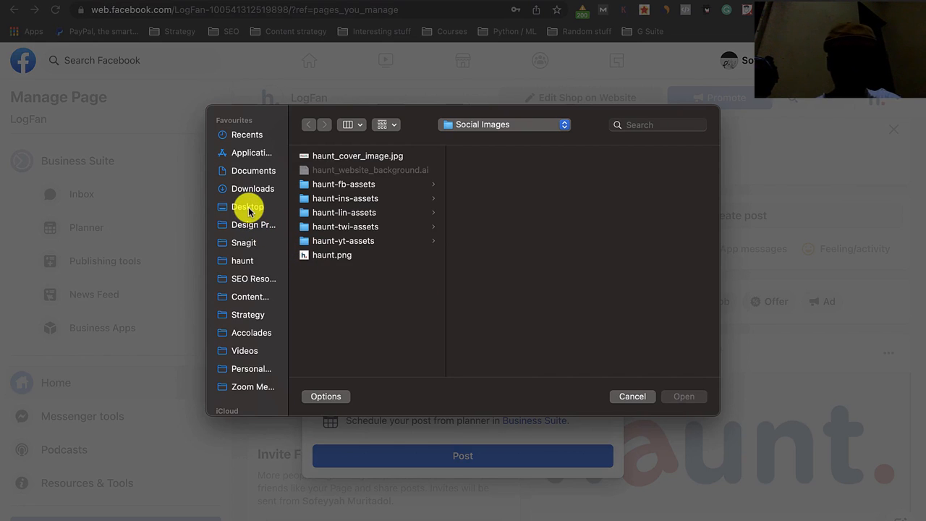
{"action": "left_click", "coordinate": [343, 200]}
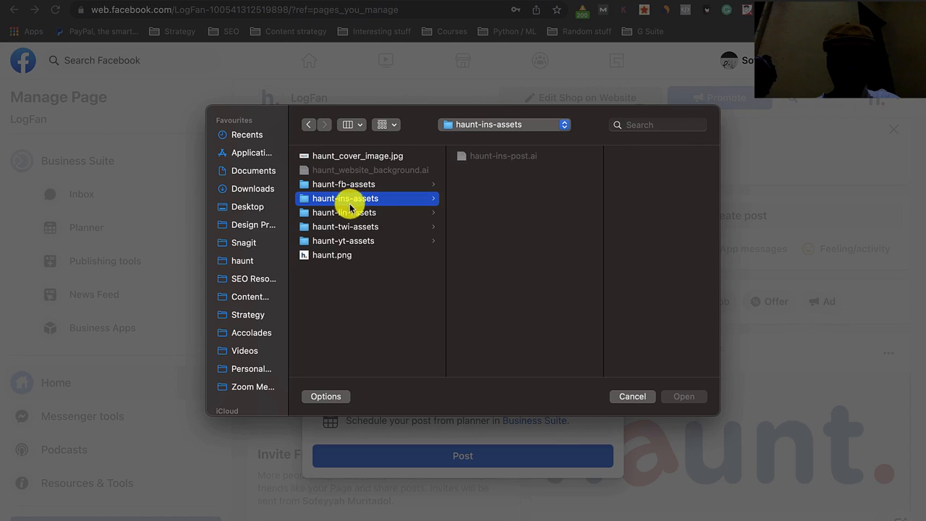
{"action": "left_click", "coordinate": [347, 225]}
{"action": "left_click", "coordinate": [345, 255]}
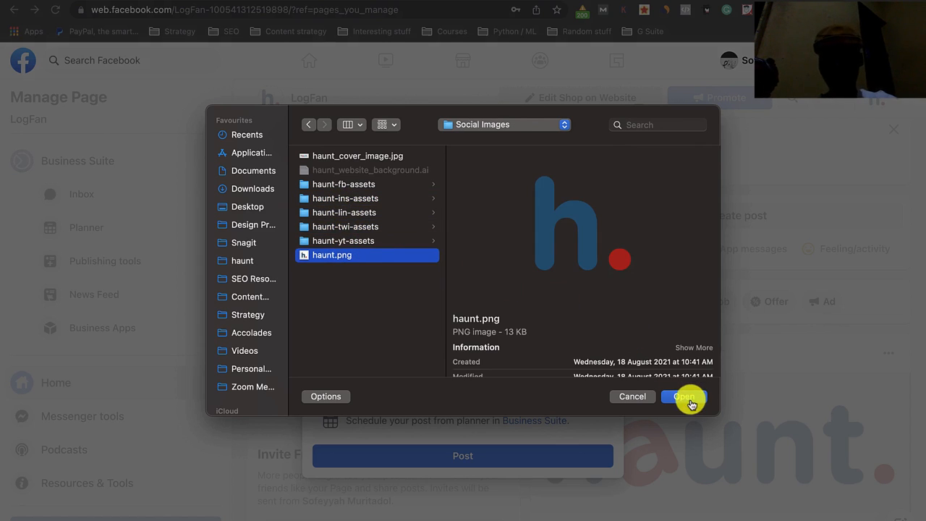
{"action": "left_click", "coordinate": [686, 397]}
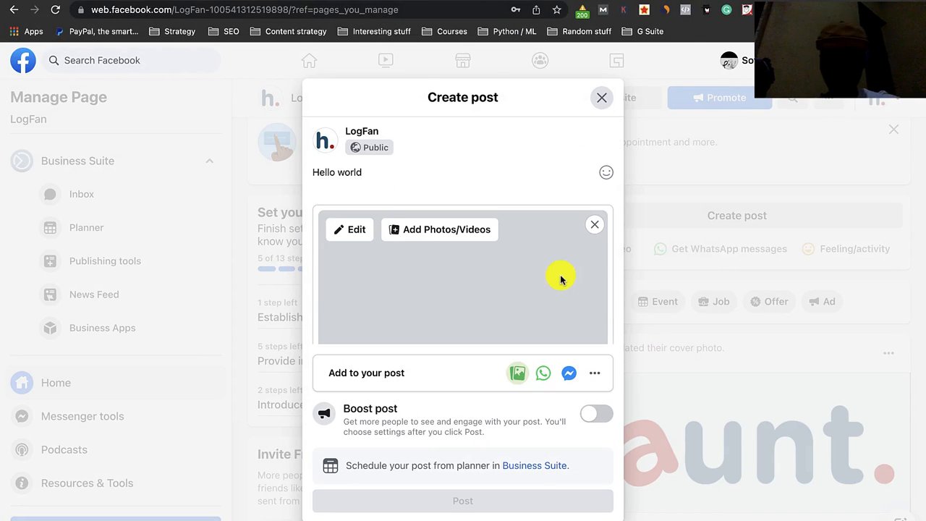
- Check the attached image, publish the post and view it on the Page
{"action": "scroll", "coordinate": [464, 291], "scroll_direction": "down", "scroll_amount": 5}
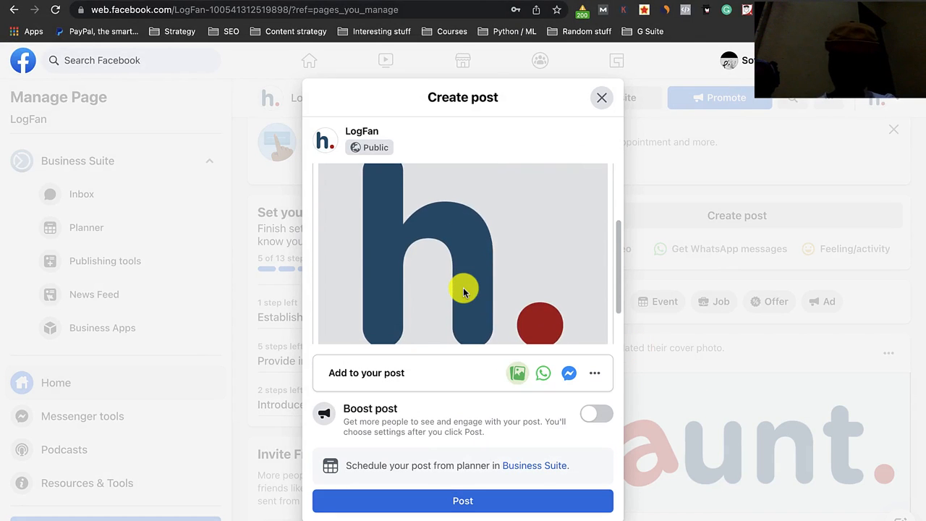
{"action": "left_click", "coordinate": [467, 501]}
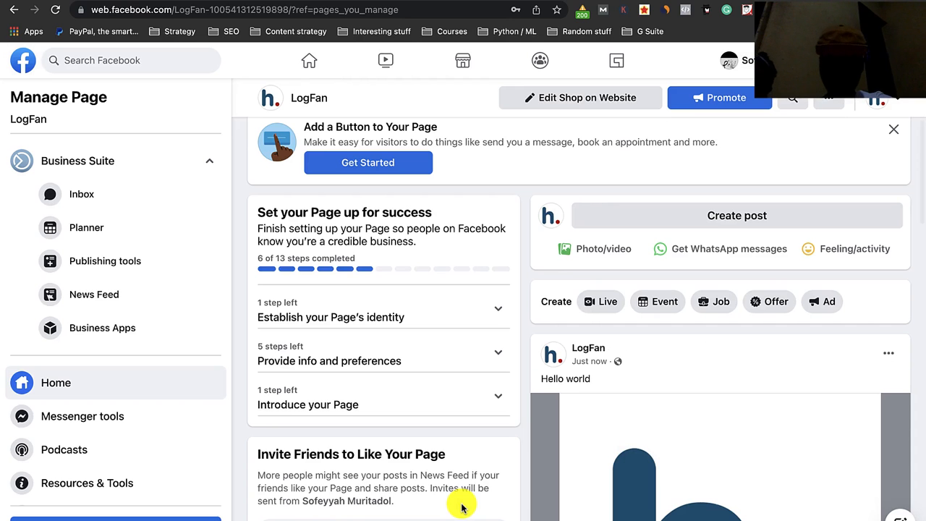
{"action": "scroll", "coordinate": [662, 346], "scroll_direction": "down", "scroll_amount": 5}
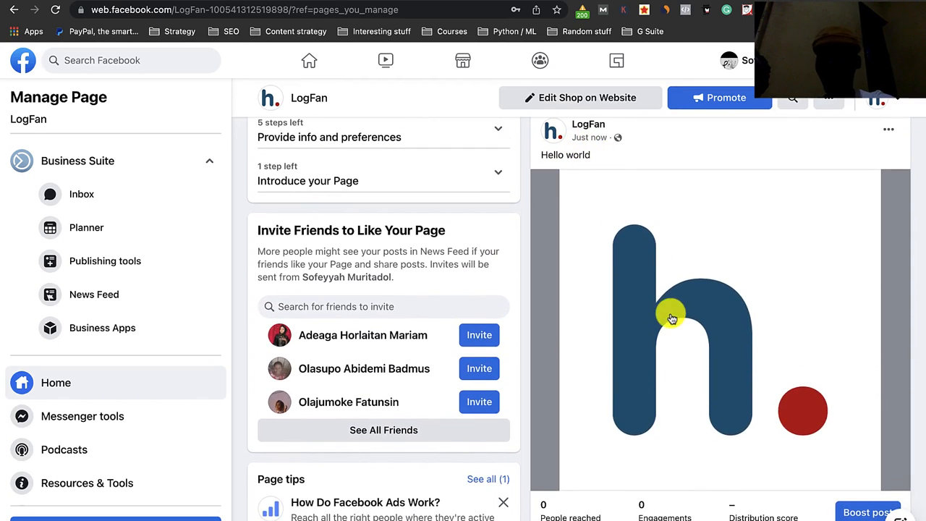
- Examine the published "Hello world" post, its engagement figures and the surrounding sections of the LogFan Page
{"action": "scroll", "coordinate": [670, 315], "scroll_direction": "down", "scroll_amount": 4}
{"action": "scroll", "coordinate": [672, 316], "scroll_direction": "down", "scroll_amount": 1}
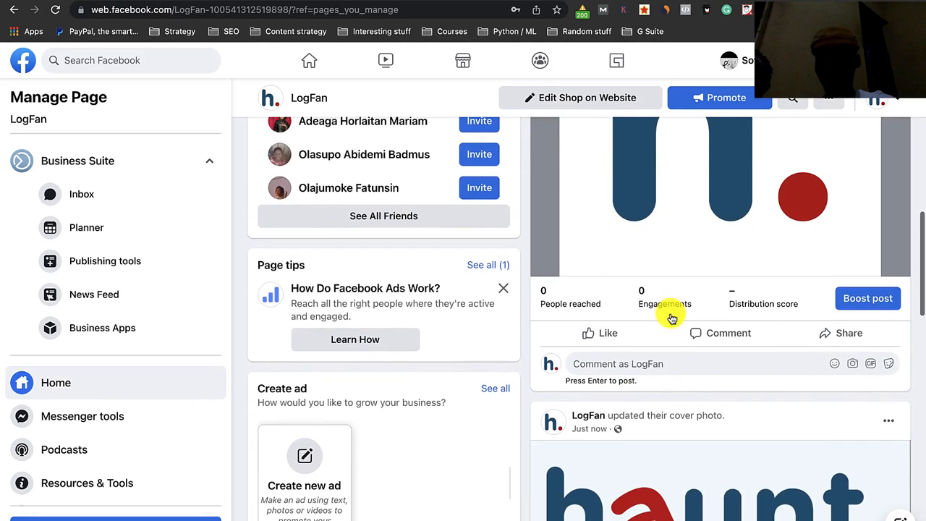
{"action": "scroll", "coordinate": [668, 219], "scroll_direction": "up", "scroll_amount": 5}
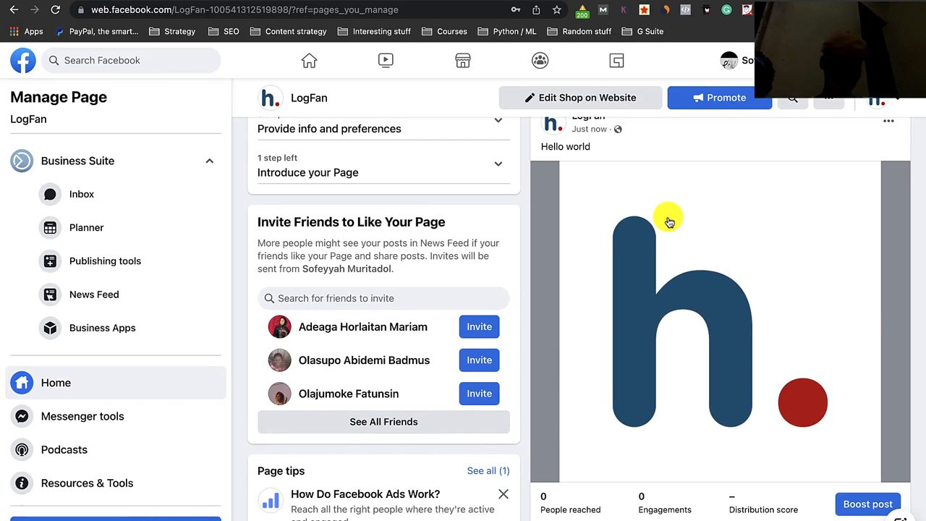
{"action": "scroll", "coordinate": [669, 222], "scroll_direction": "down", "scroll_amount": 2}
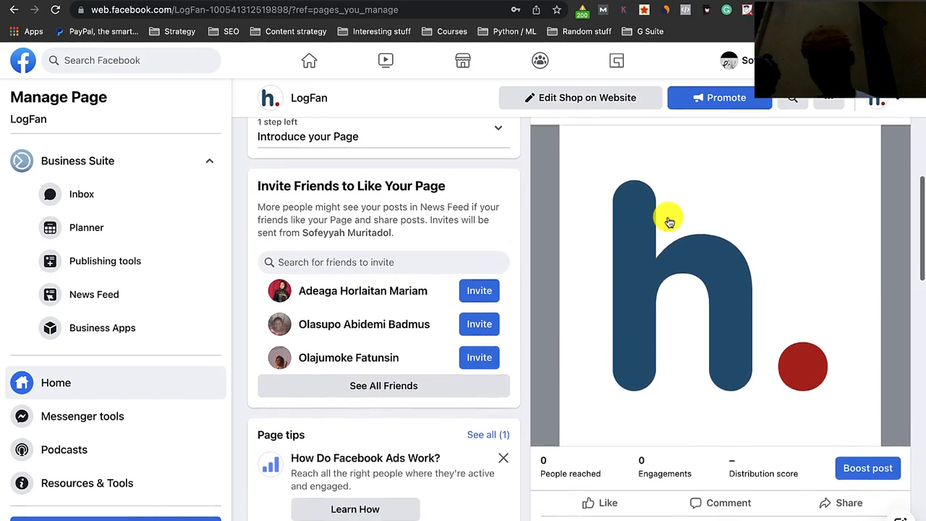
{"action": "scroll", "coordinate": [669, 222], "scroll_direction": "up", "scroll_amount": 6}
{"action": "scroll", "coordinate": [669, 222], "scroll_direction": "up", "scroll_amount": 5}
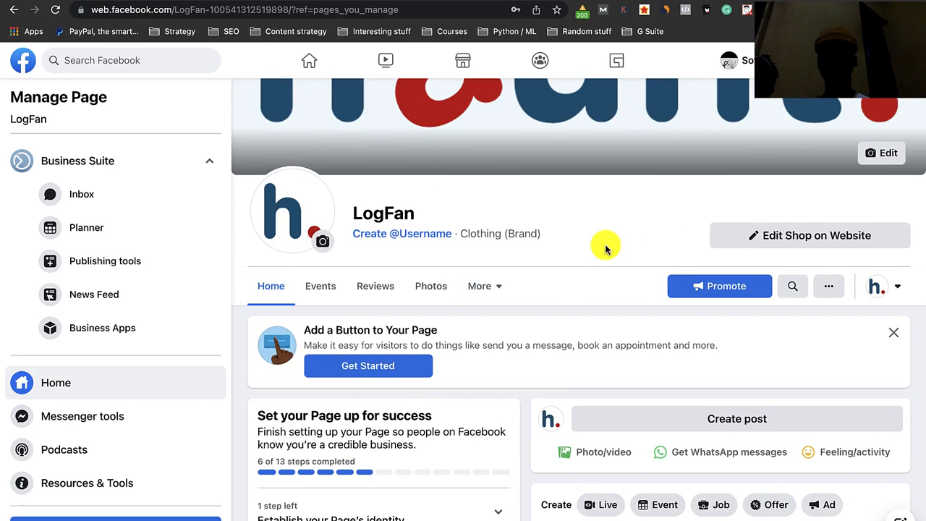
{"action": "scroll", "coordinate": [603, 243], "scroll_direction": "down", "scroll_amount": 10}
{"action": "scroll", "coordinate": [607, 249], "scroll_direction": "up", "scroll_amount": 1}
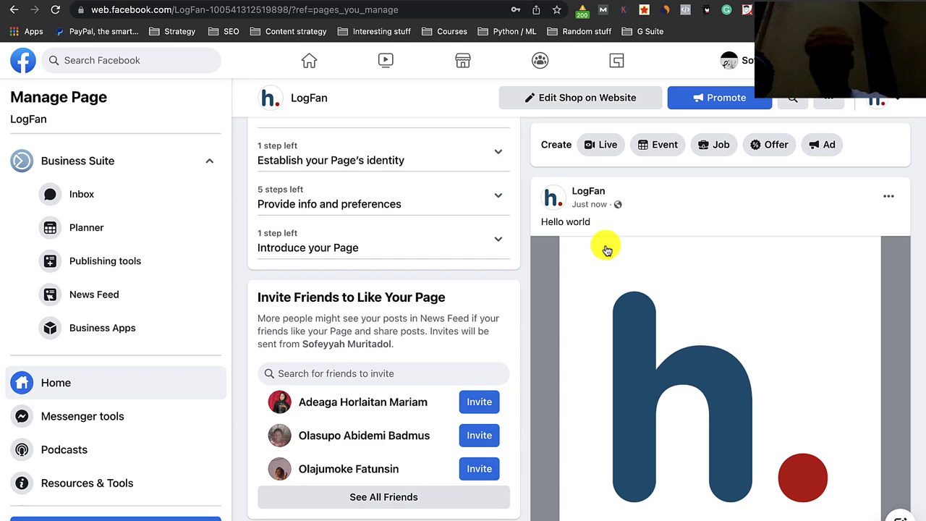
- Open a new LogFan Page post, review its attachment, boost and scheduling options, and close it without posting
{"action": "scroll", "coordinate": [606, 250], "scroll_direction": "up", "scroll_amount": 3}
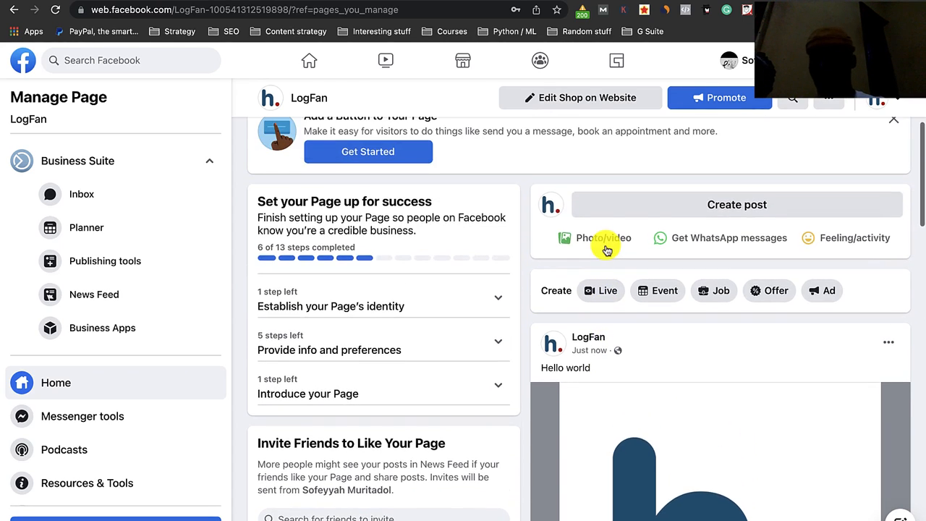
{"action": "left_click", "coordinate": [732, 210]}
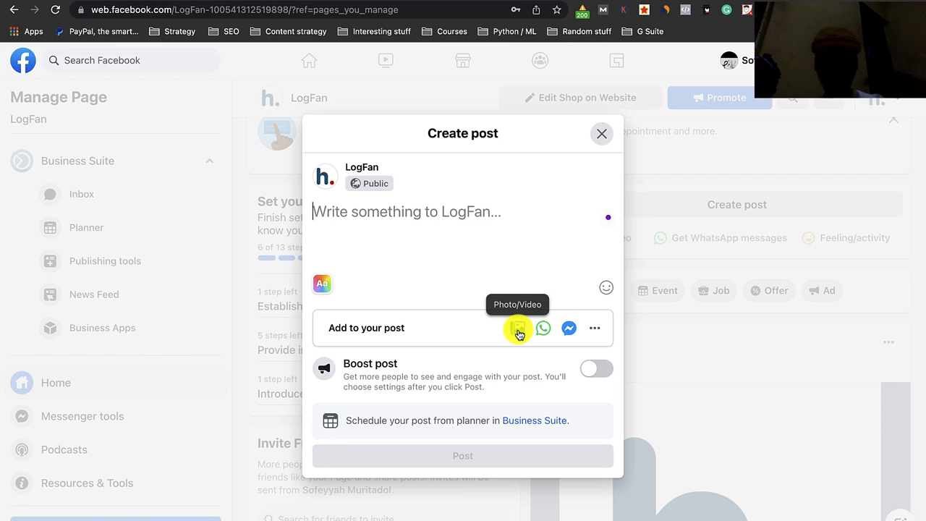
{"action": "left_click", "coordinate": [472, 285]}
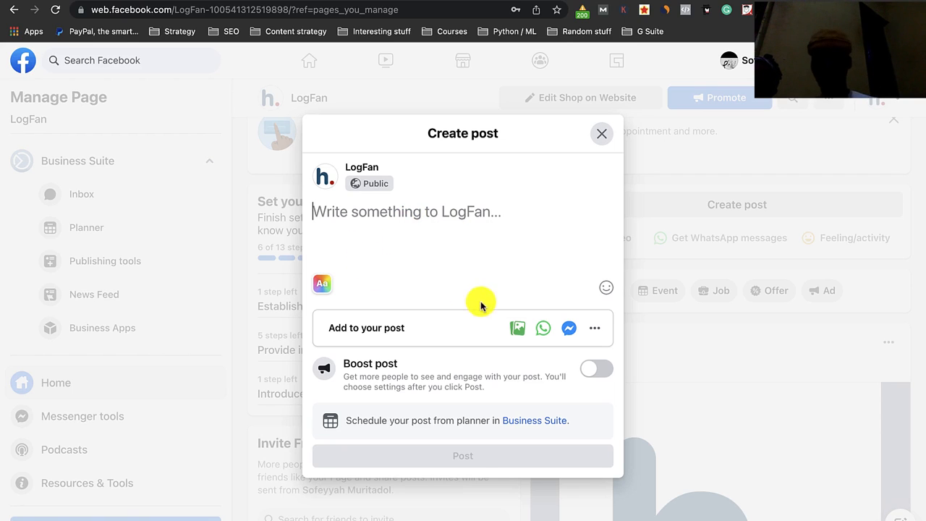
{"action": "left_click", "coordinate": [602, 135]}
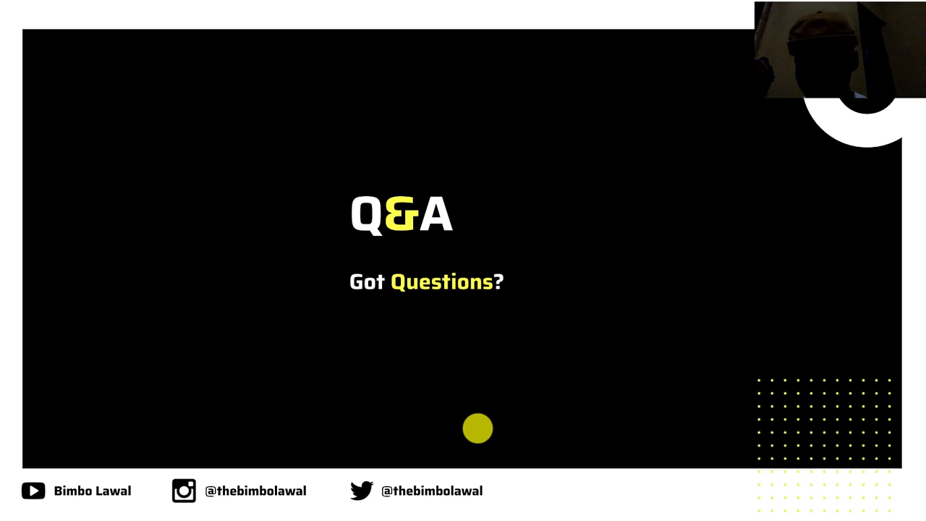
{"action": "key", "text": "Right"}
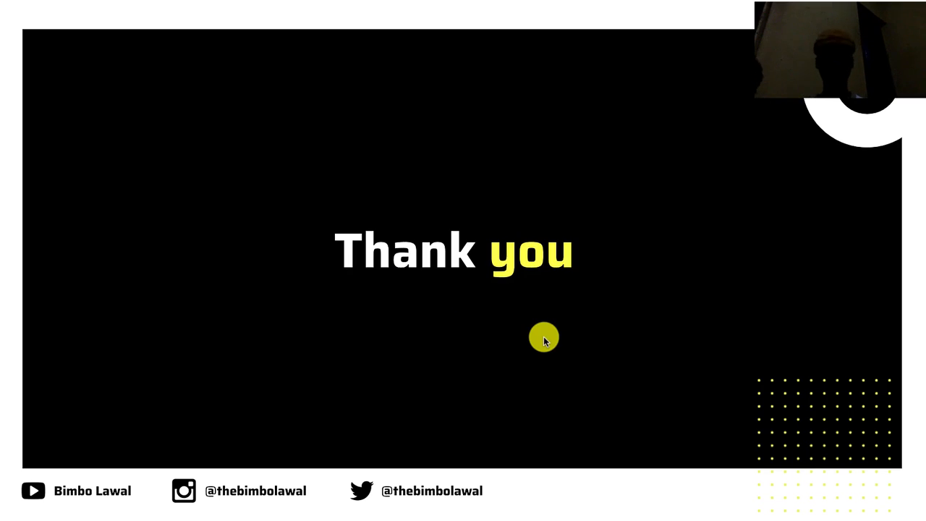